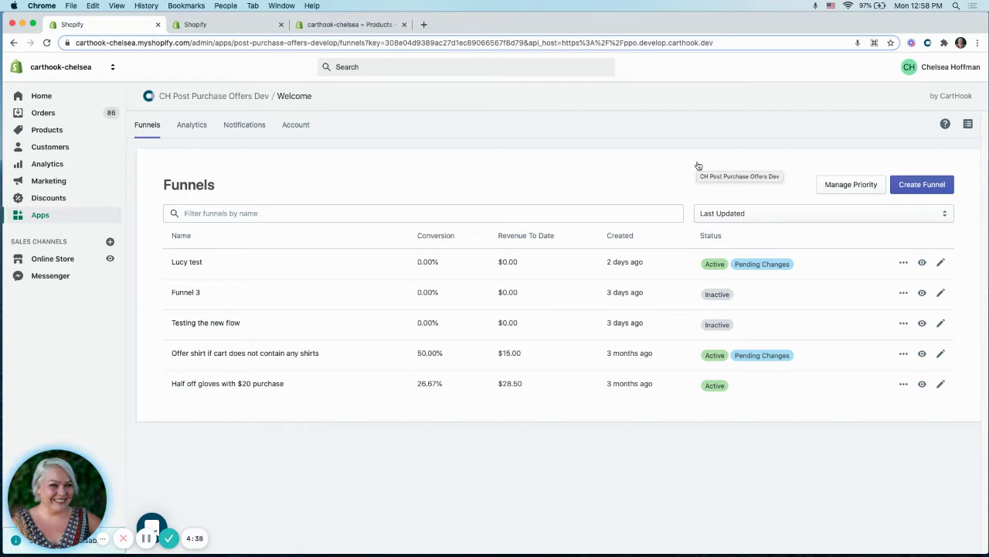
Create a new funnel and rename Funnel 6 to 'Half off gloves with black shirt purchase'.
click(910, 191)
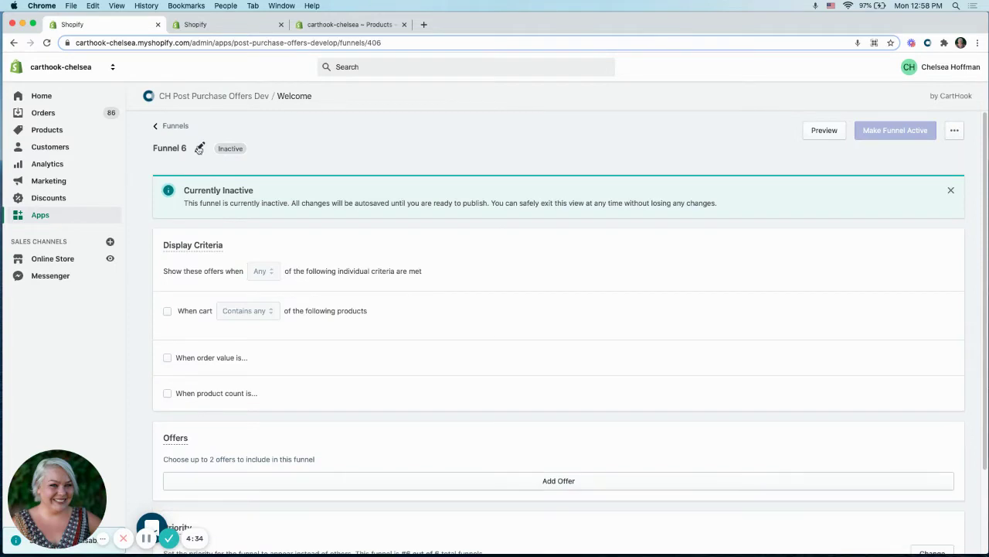
click(199, 148)
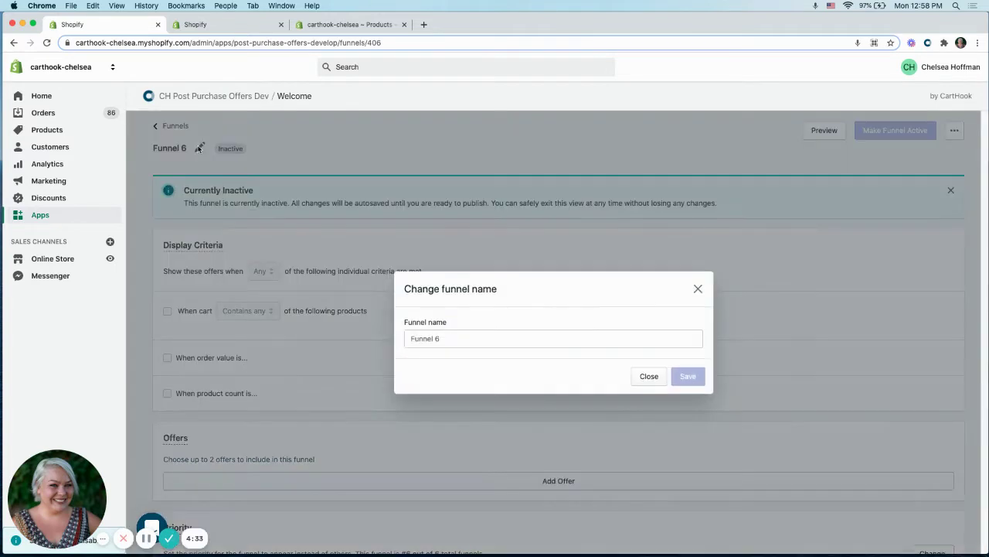
click(459, 342)
text(Half off gloves with black shirt purchase)
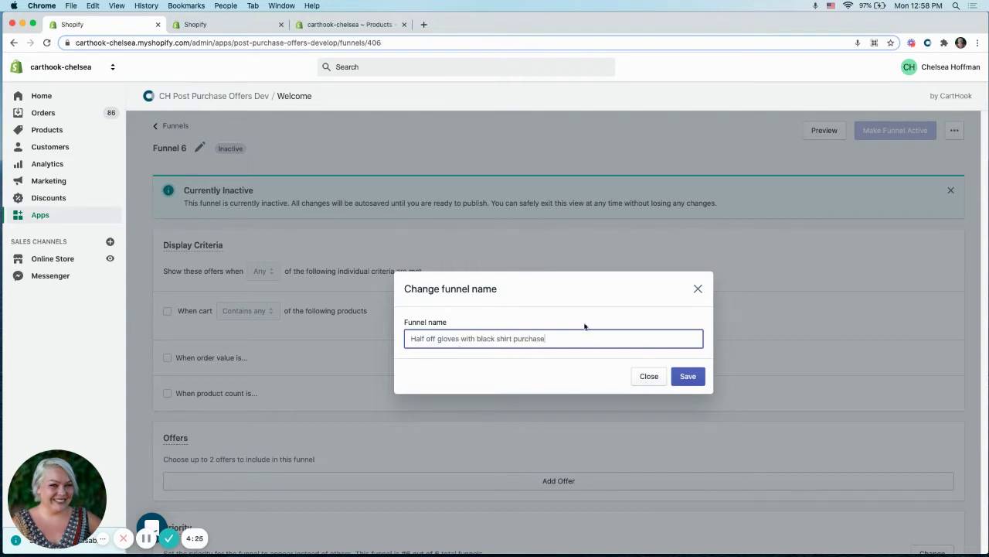
click(692, 381)
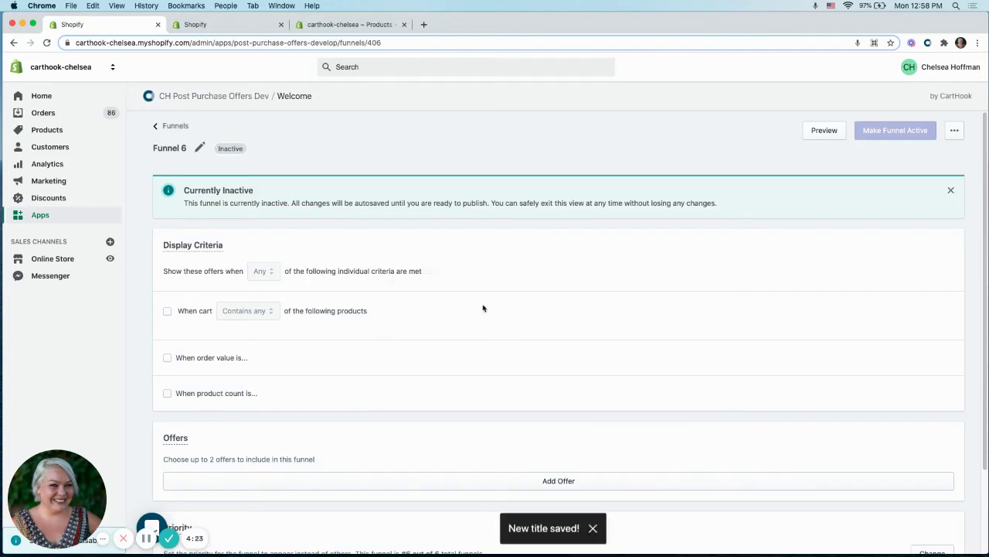
Turn on the When cart condition and pick Pop Punk's Not Dead T-Shirt as trigger product.
click(168, 312)
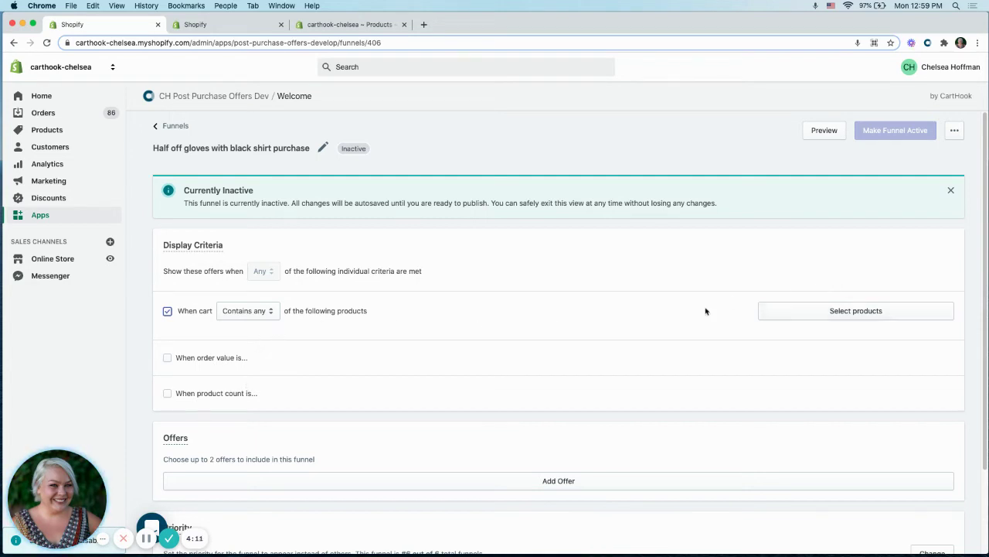
click(826, 311)
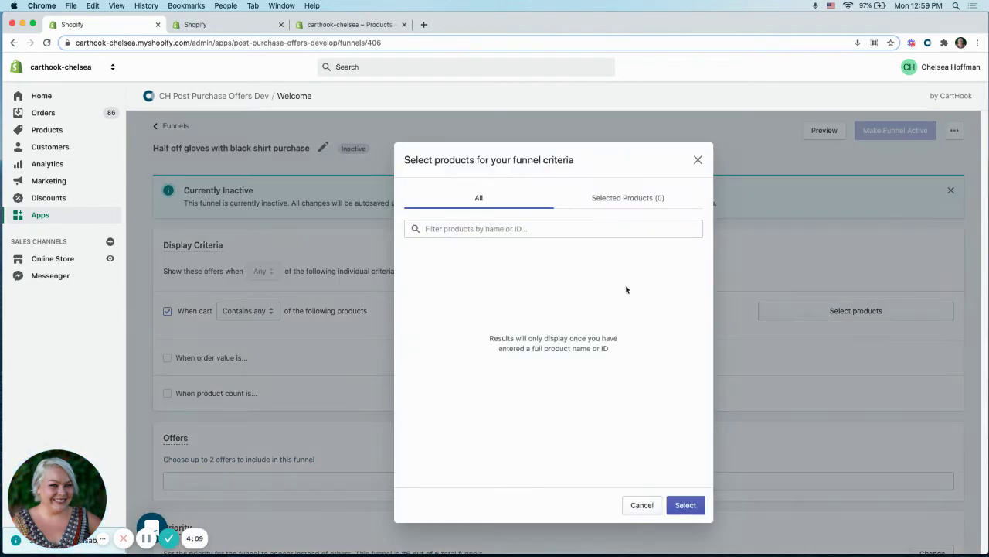
click(479, 228)
text(pop)
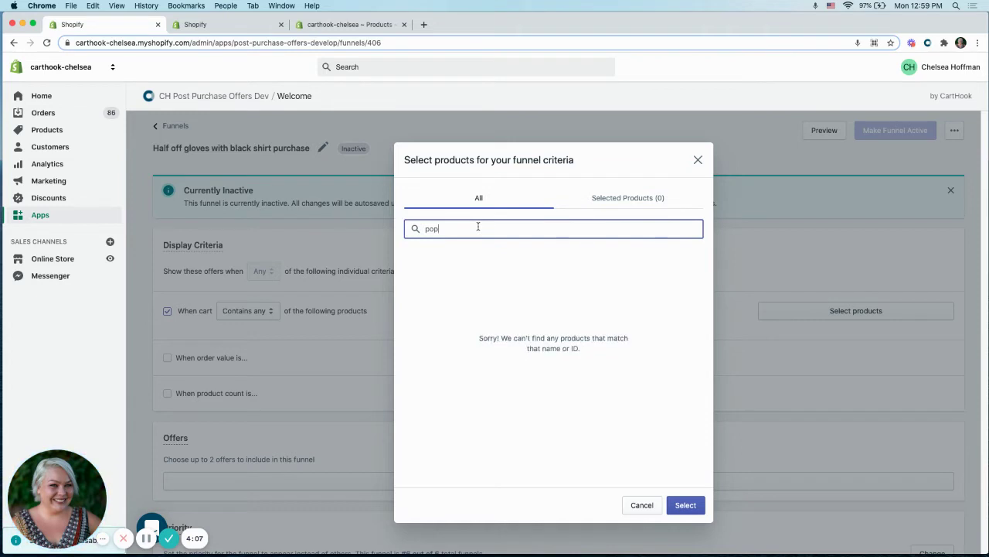
text( punk)
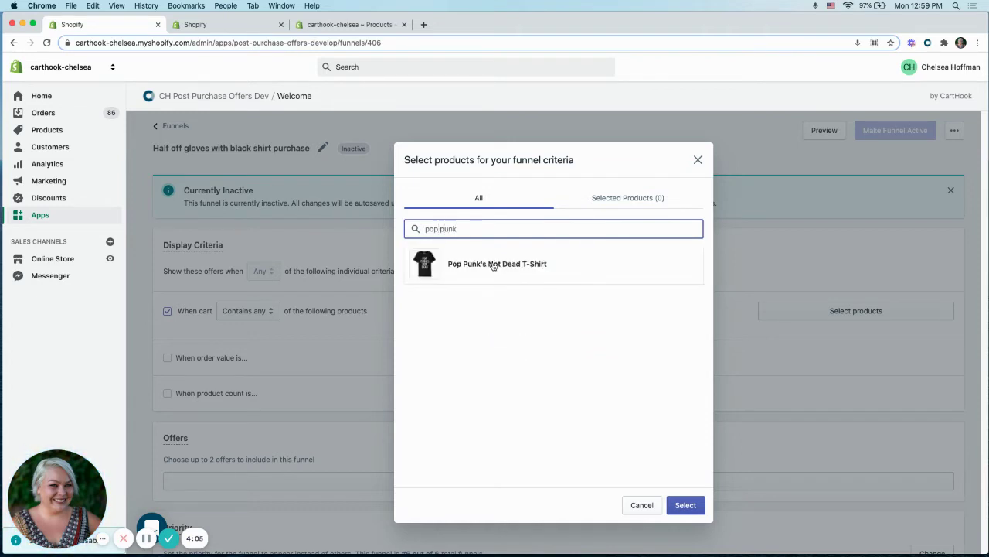
click(501, 266)
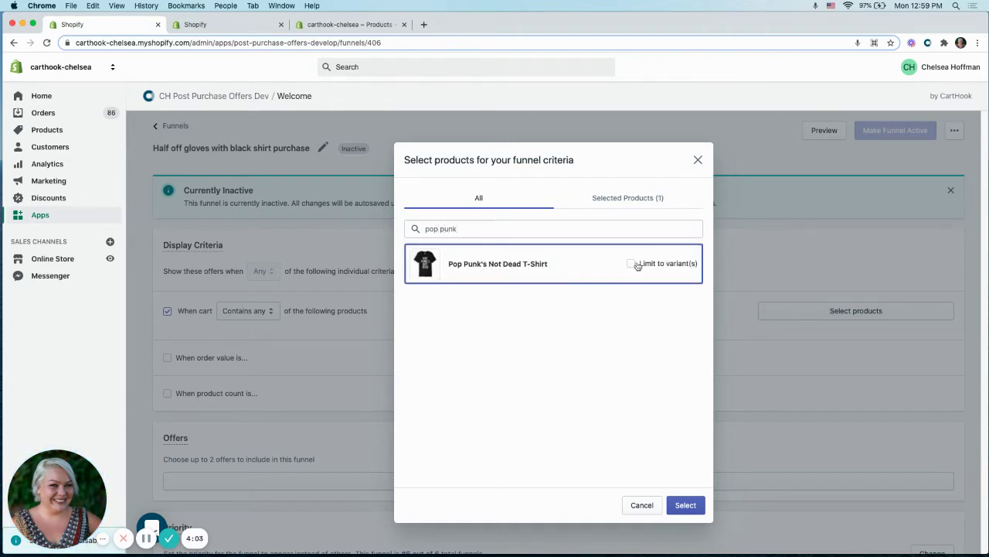
Limit the shirt condition to the Black variant in all sizes and styles.
click(632, 264)
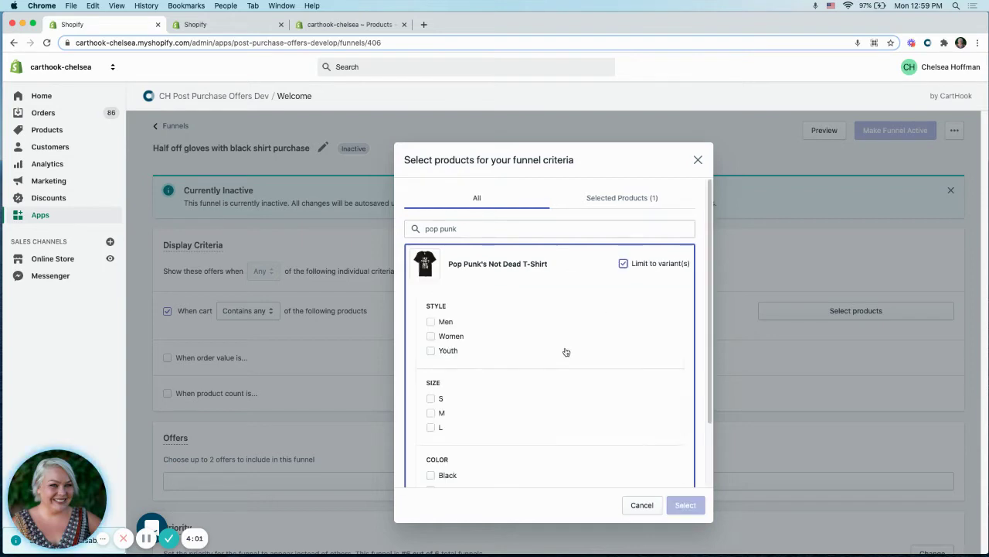
scroll(504, 357, down, 2)
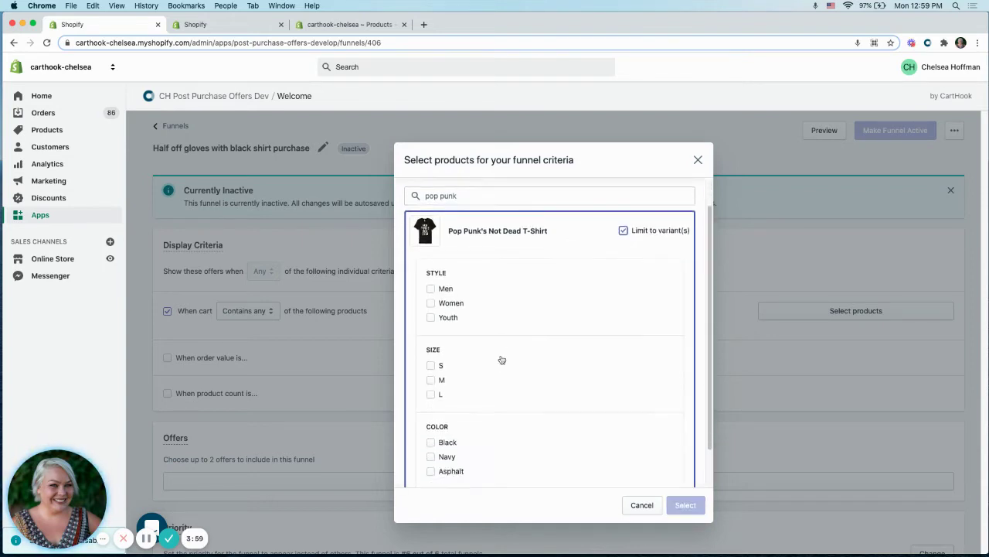
click(432, 419)
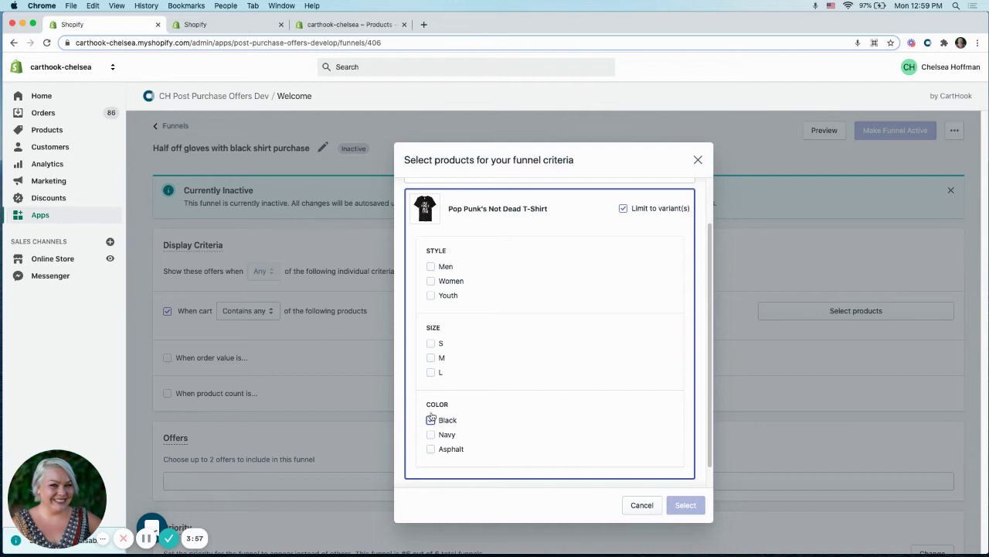
click(432, 372)
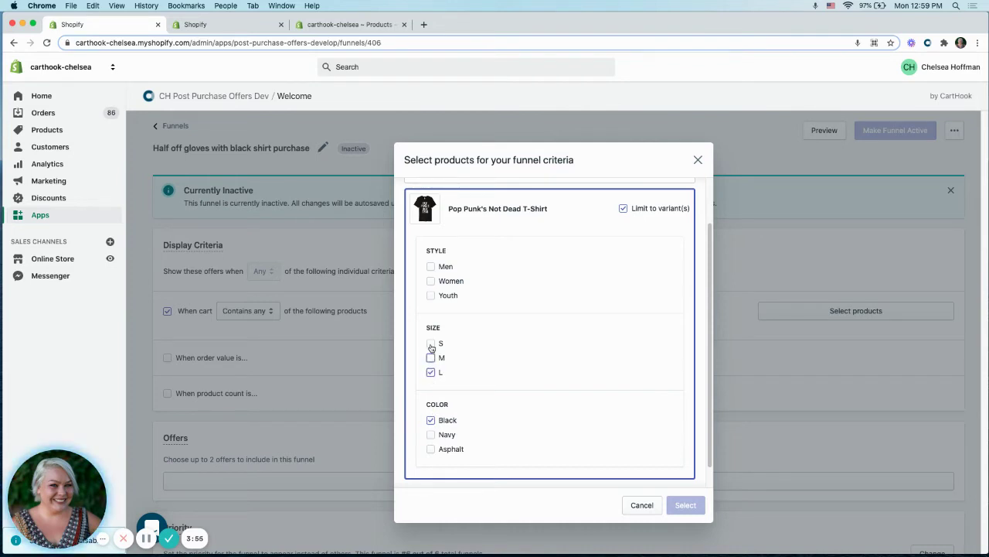
click(430, 281)
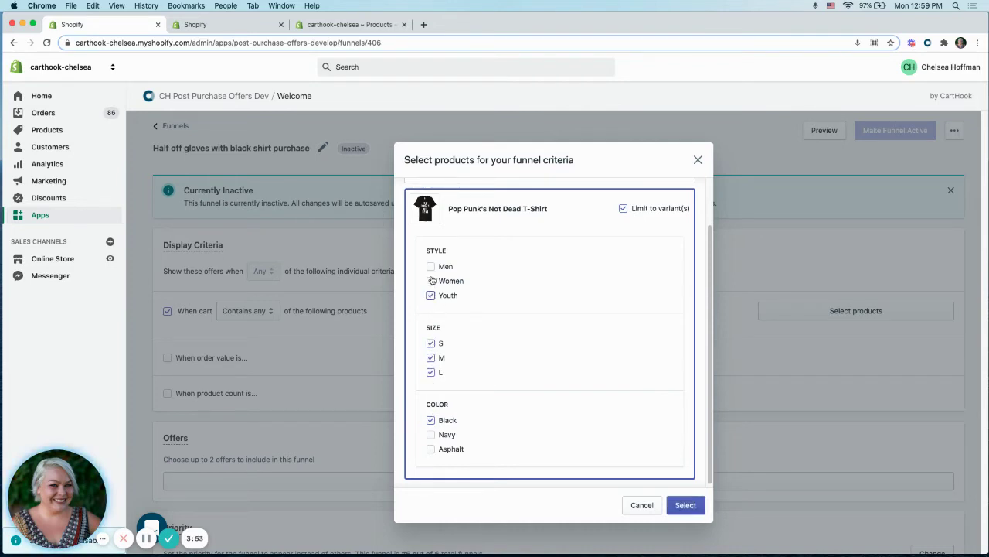
click(430, 266)
click(686, 507)
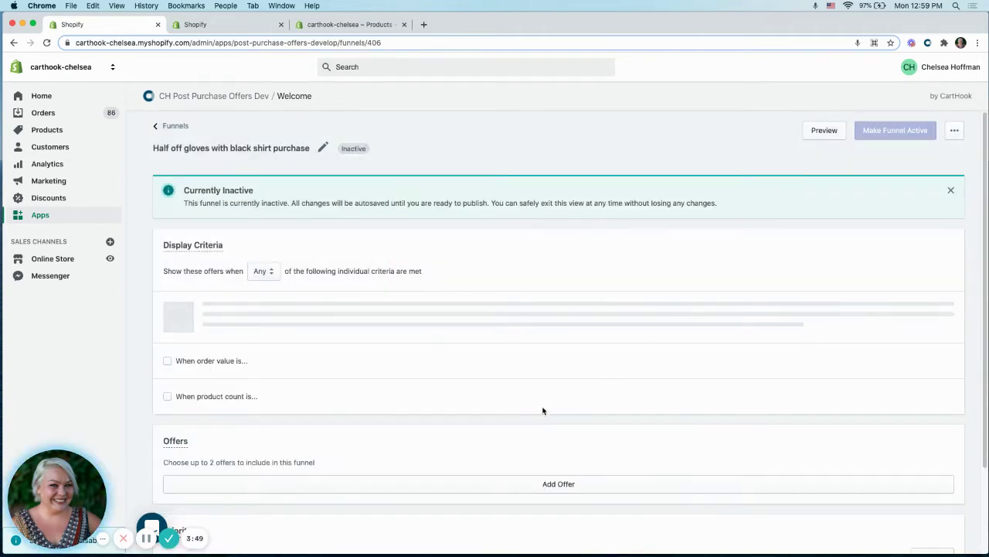
Add Mood 4 Luv Gloves as the offer product, offering all sizes without a variant limit.
scroll(532, 424, down, 2)
scroll(532, 423, down, 2)
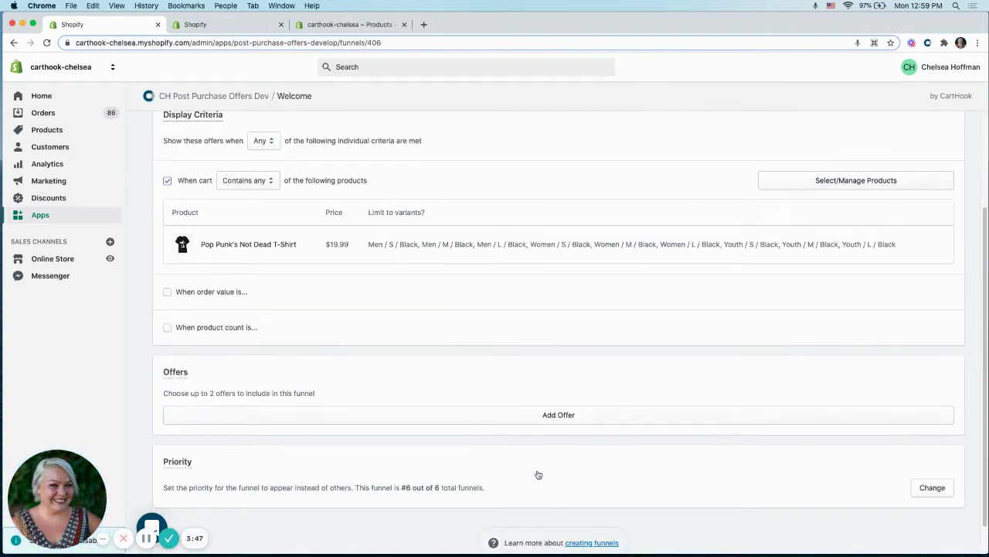
click(555, 423)
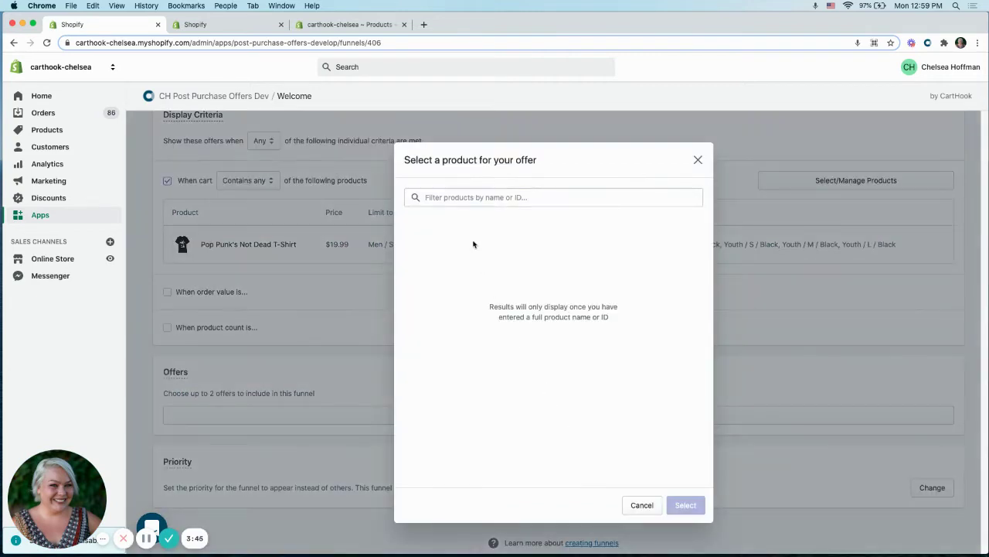
click(477, 197)
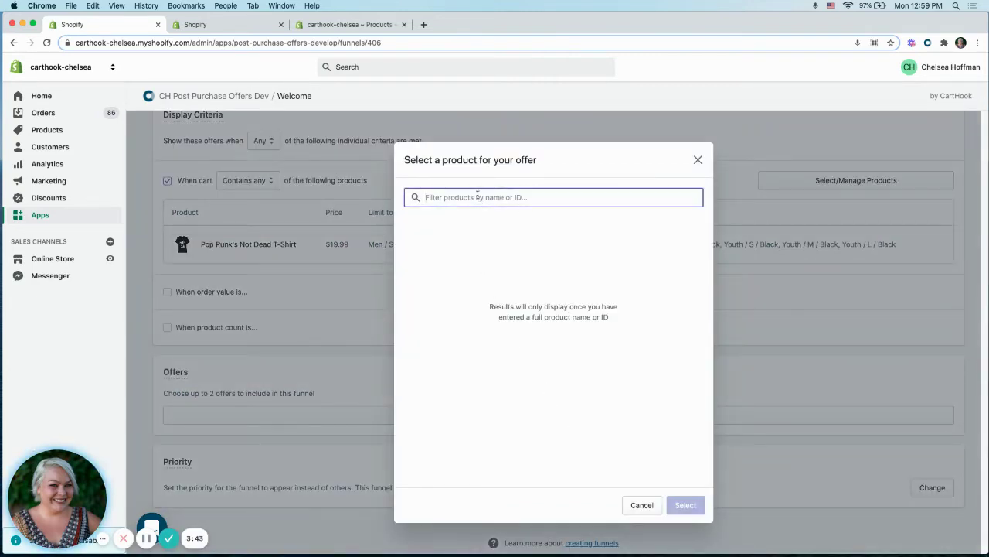
text(od)
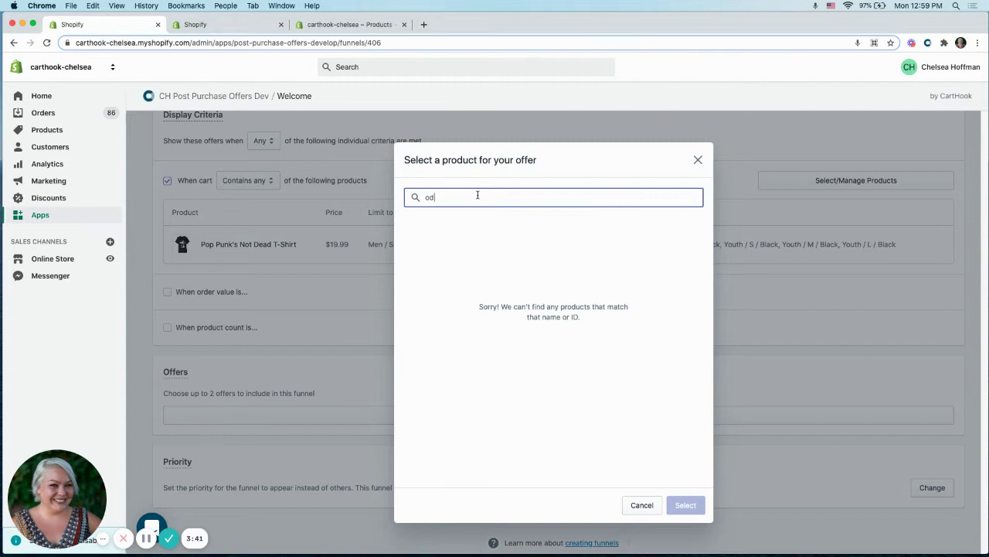
text(moo)
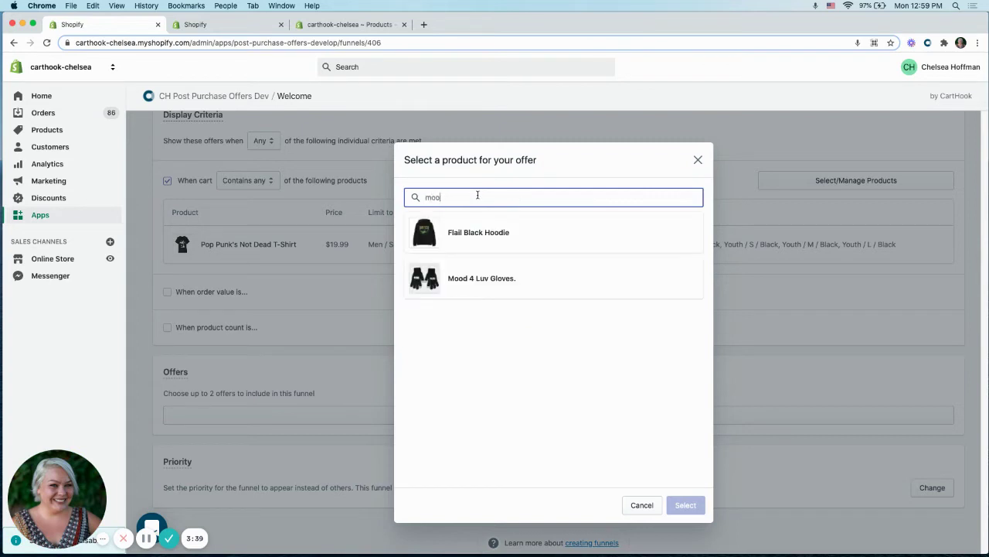
click(527, 248)
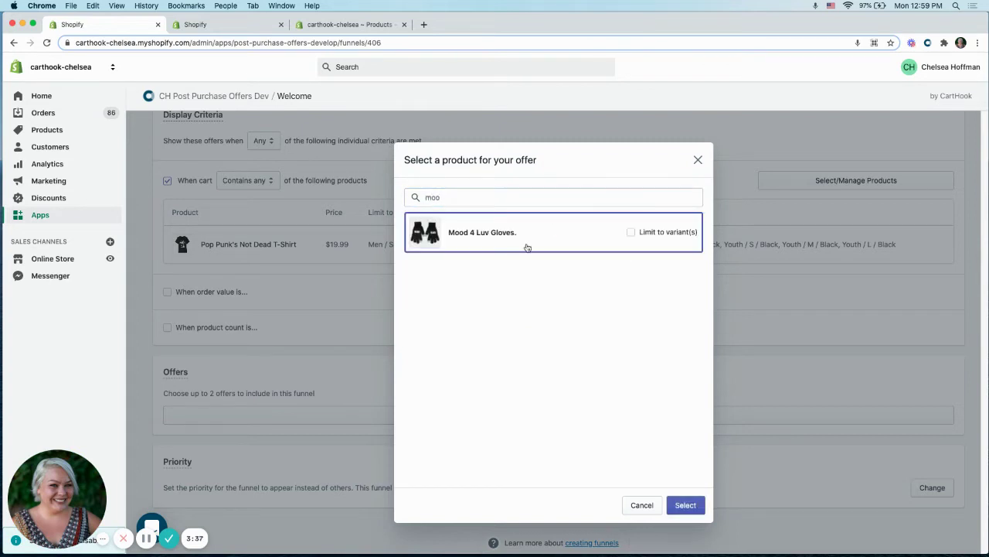
click(633, 233)
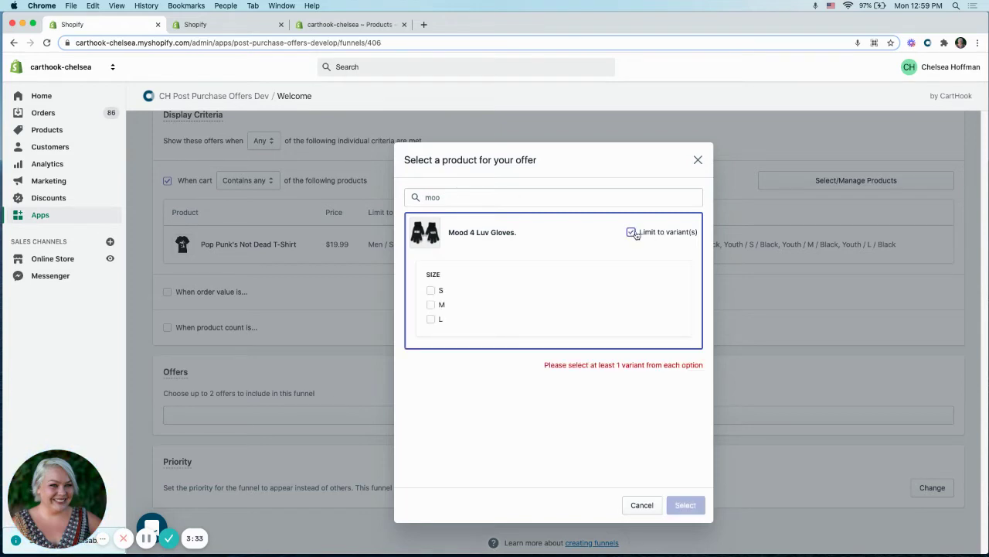
click(631, 232)
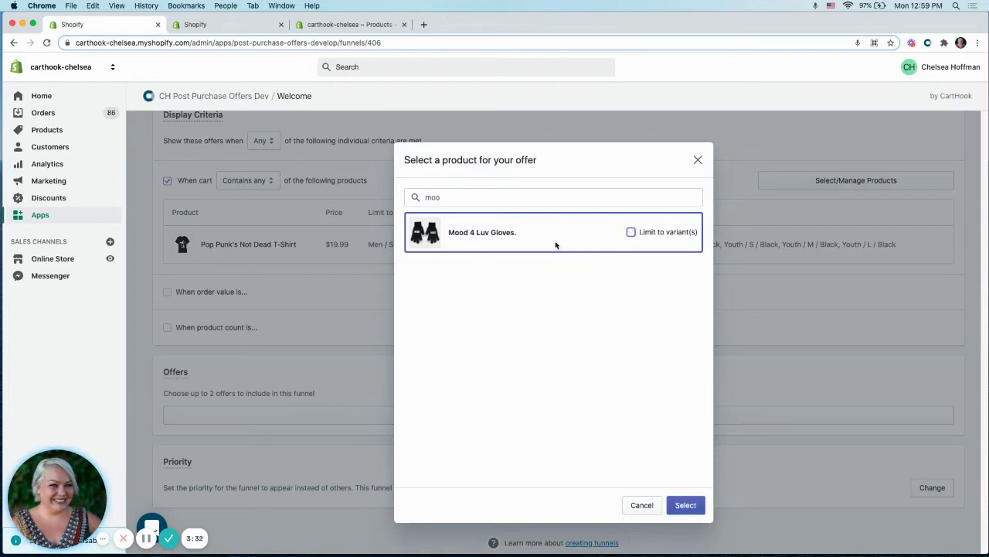
click(684, 505)
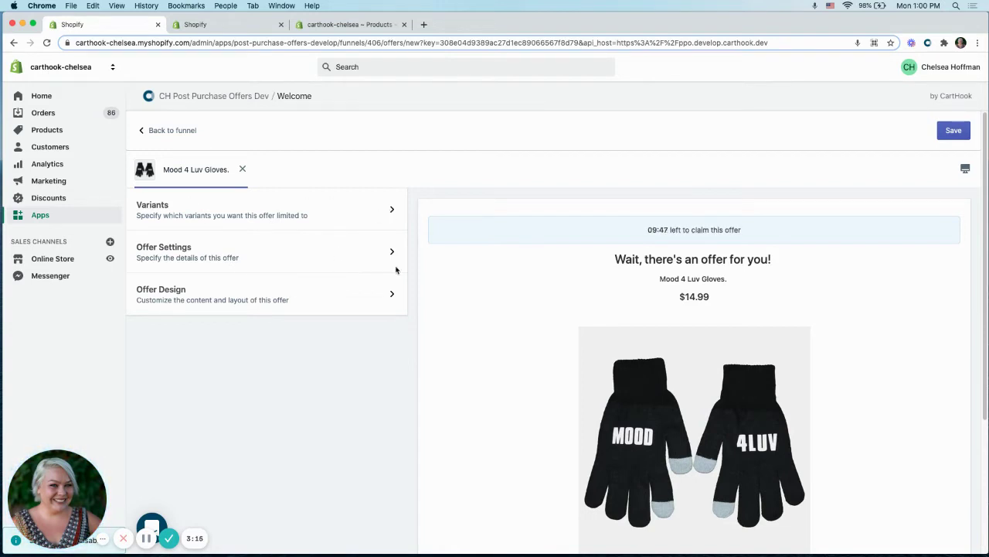
Set the gloves offer pricing to Percentage off at 50%.
click(227, 252)
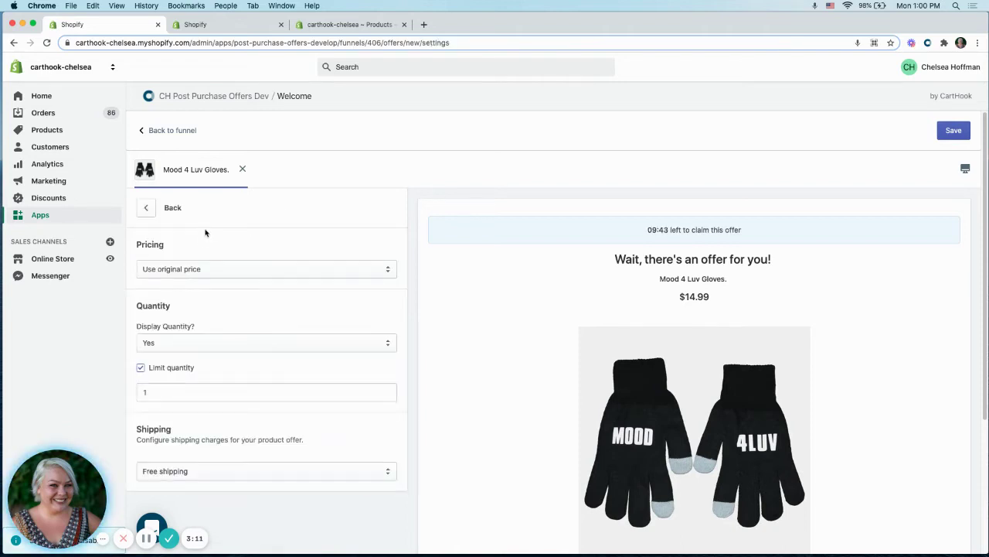
click(218, 269)
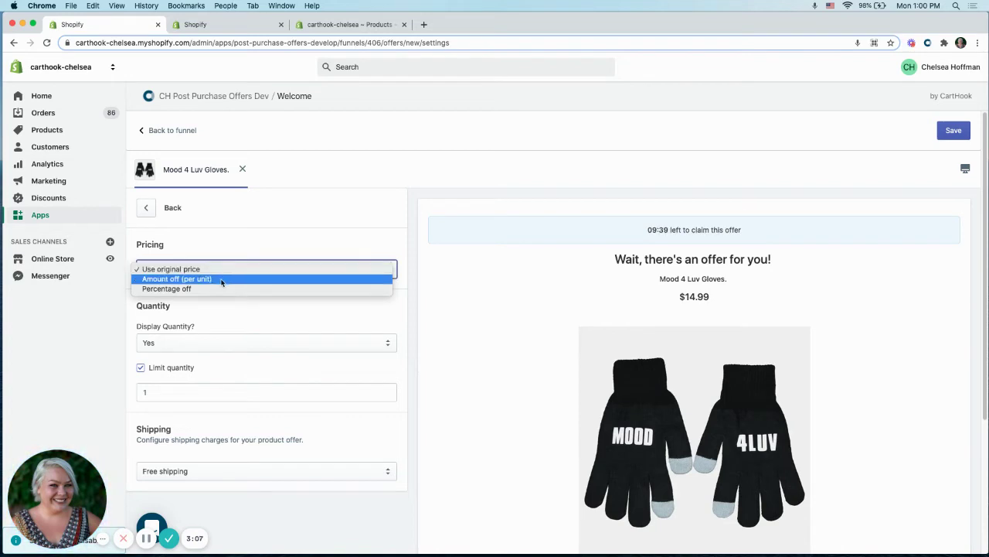
key(Escape)
key(p)
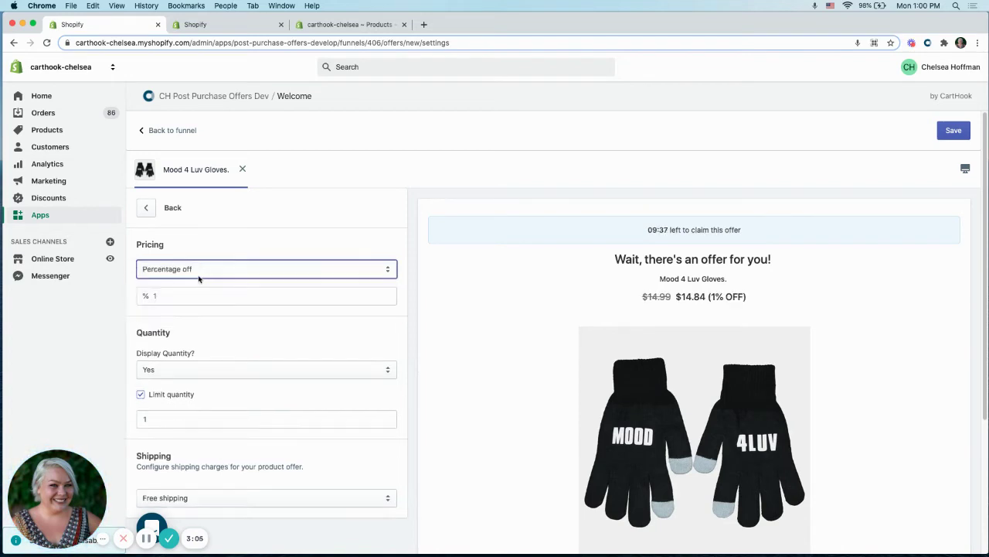
click(180, 296)
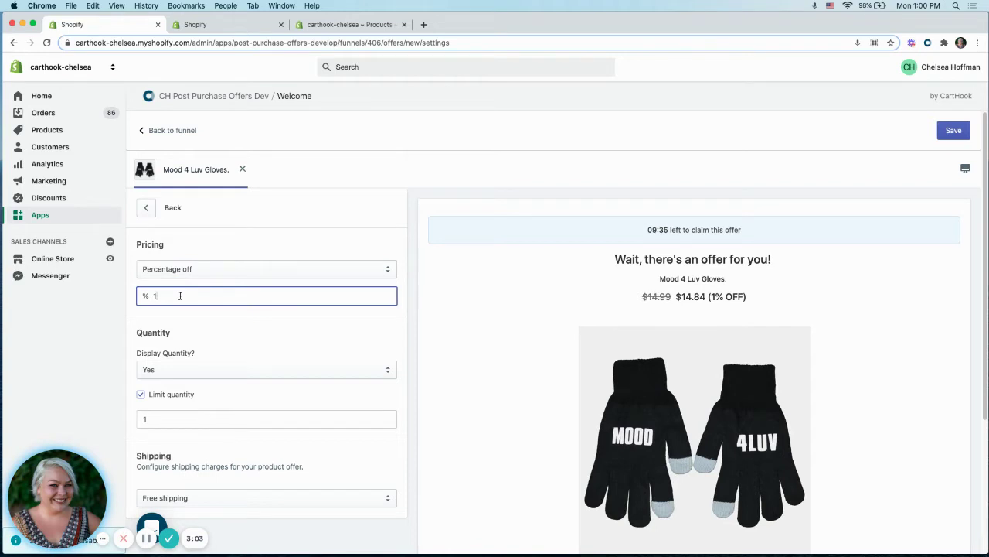
text(50)
Charge flat-rate shipping of 2.50 on the offer and return to its main options.
scroll(191, 301, down, 2)
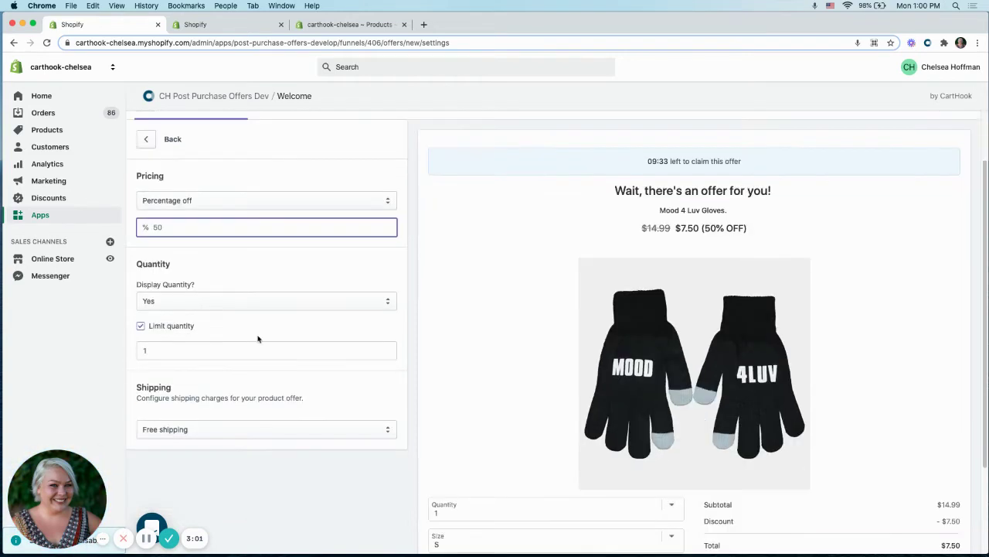
scroll(258, 338, down, 1)
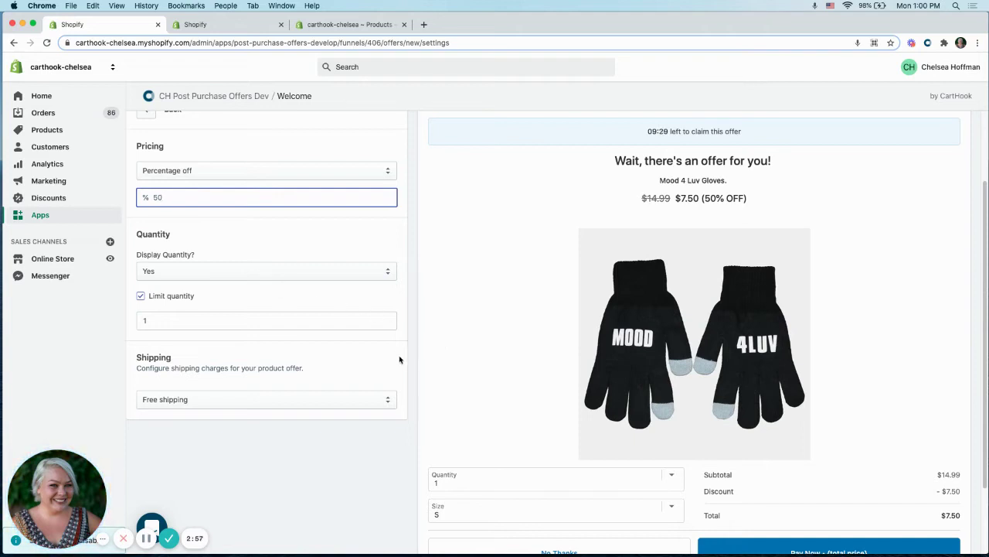
scroll(399, 359, down, 1)
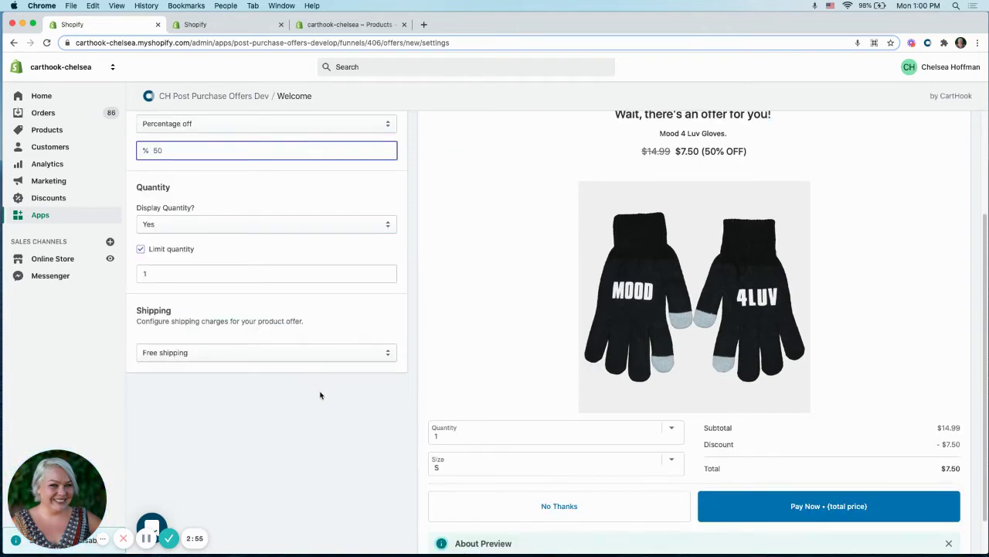
click(243, 355)
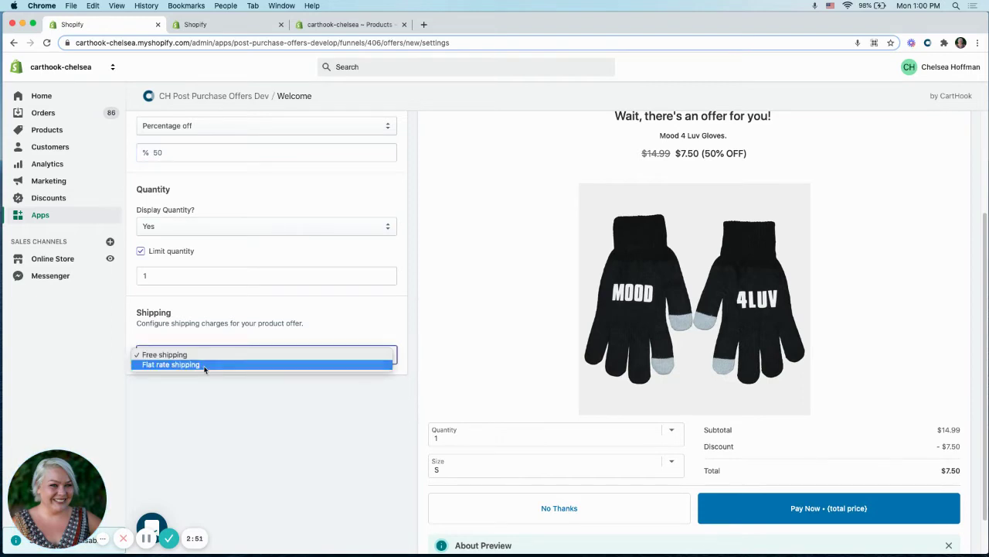
click(204, 365)
double_click(178, 380)
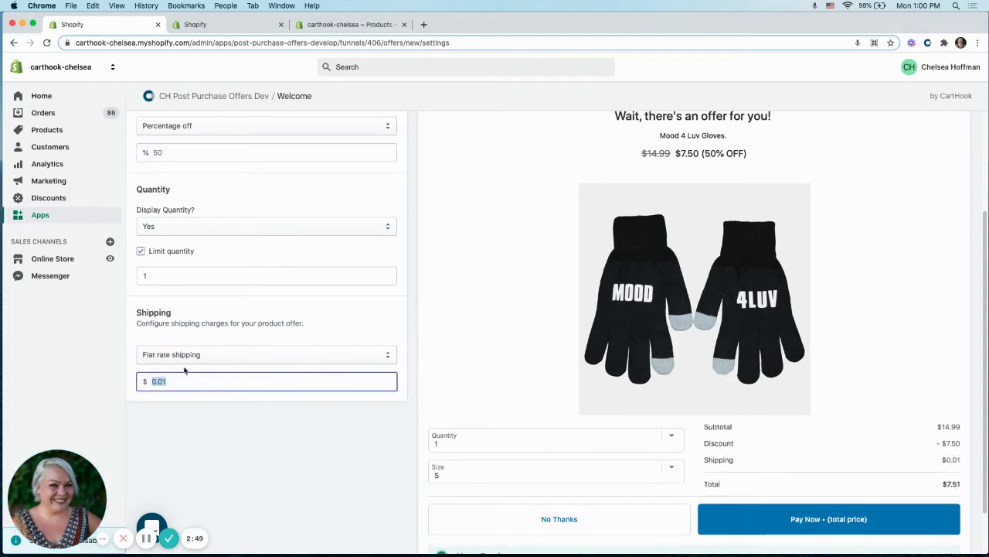
text(2.50)
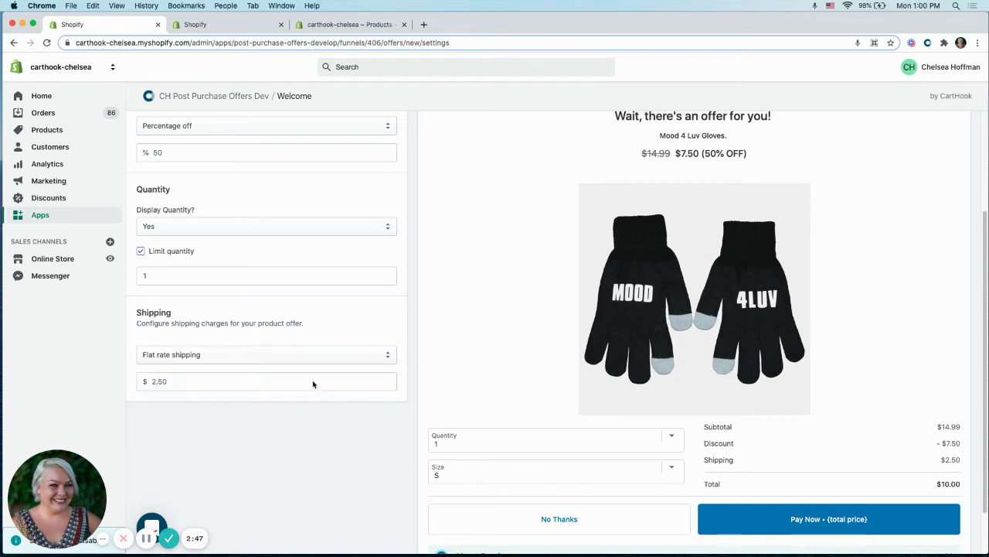
scroll(295, 346, up, 3)
click(148, 210)
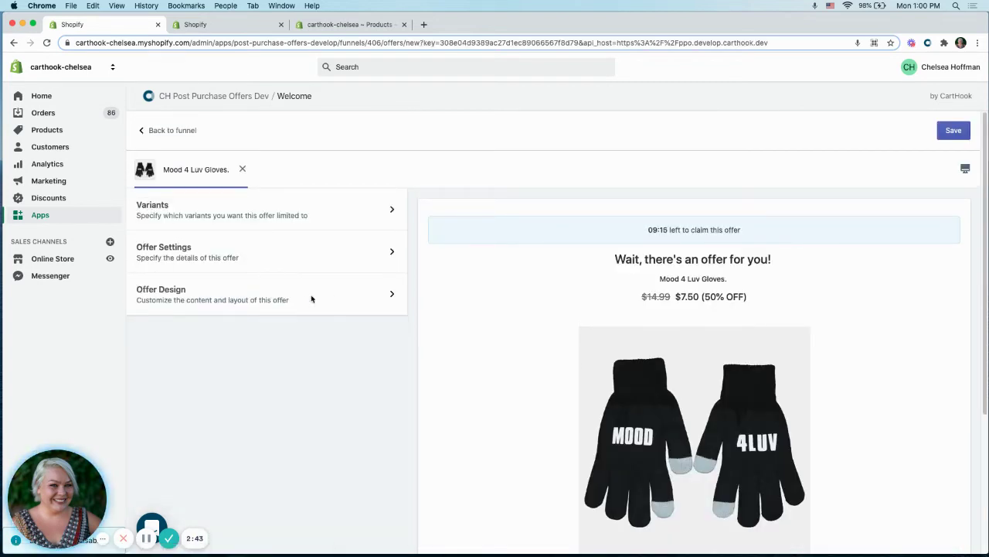
In Offer Design, set the timer length to 5 minutes with no background colour.
click(391, 294)
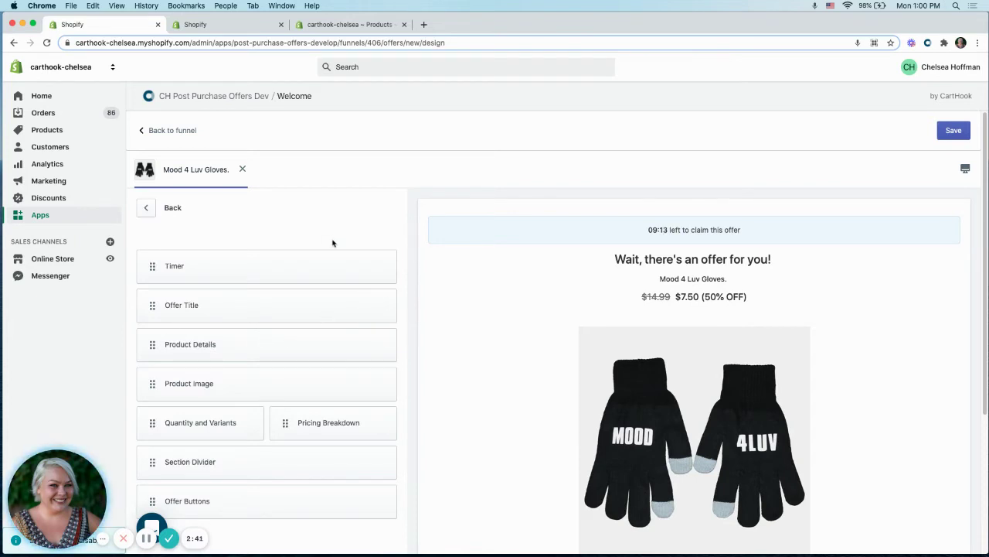
scroll(595, 307, down, 5)
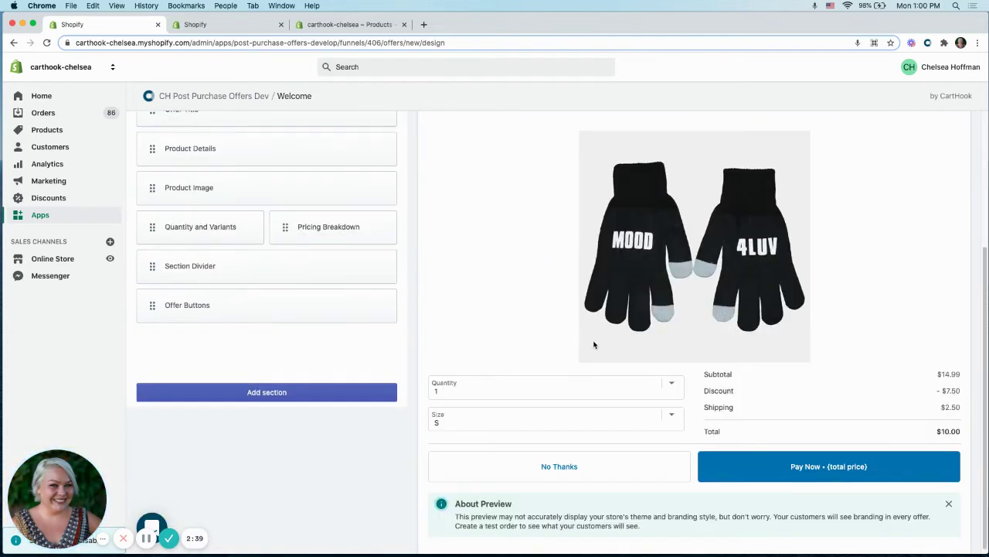
scroll(625, 388, up, 5)
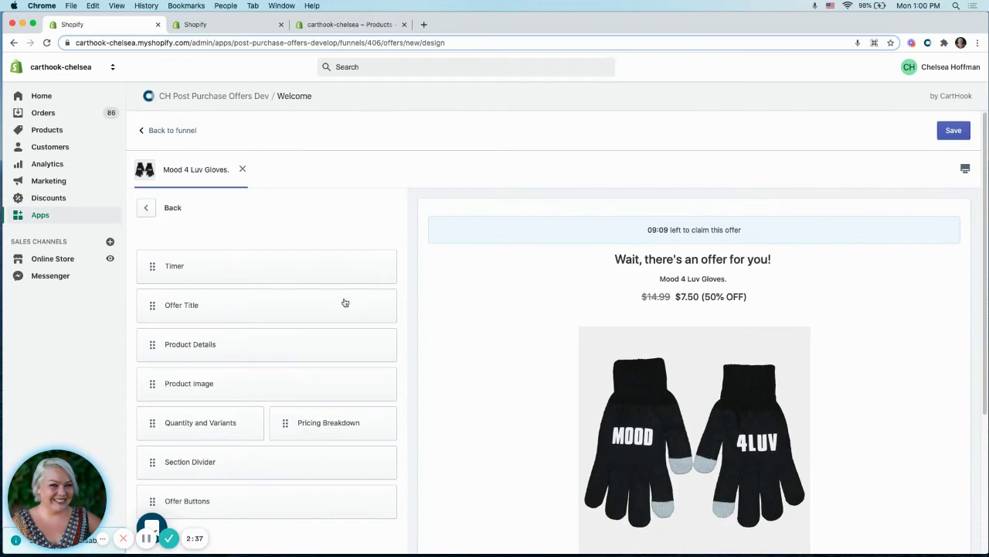
click(385, 269)
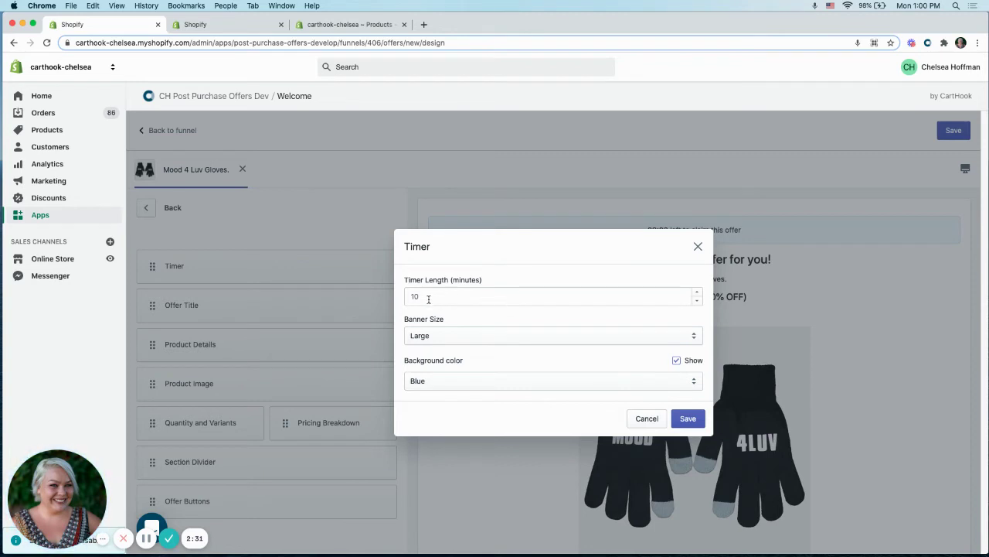
click(427, 297)
double_click(418, 296)
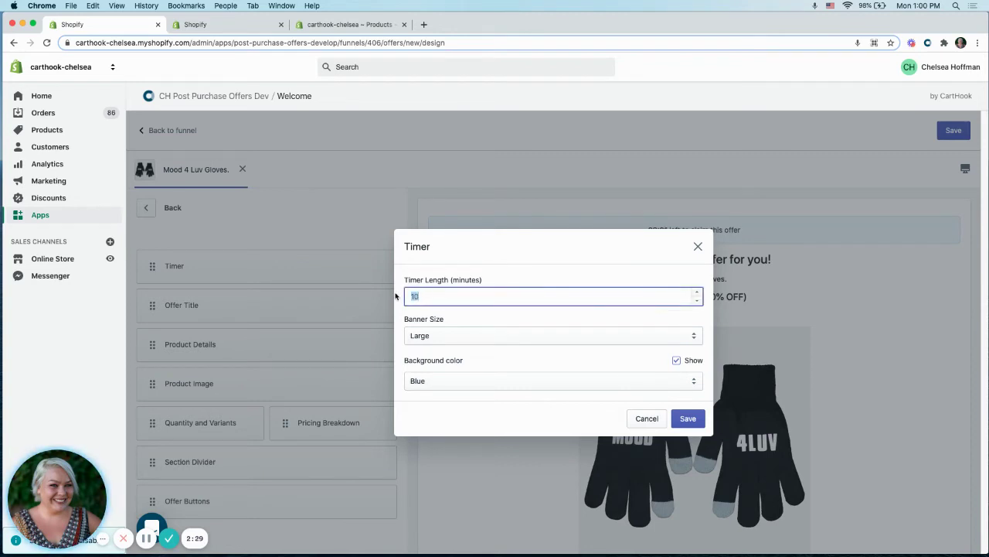
text(5)
click(569, 381)
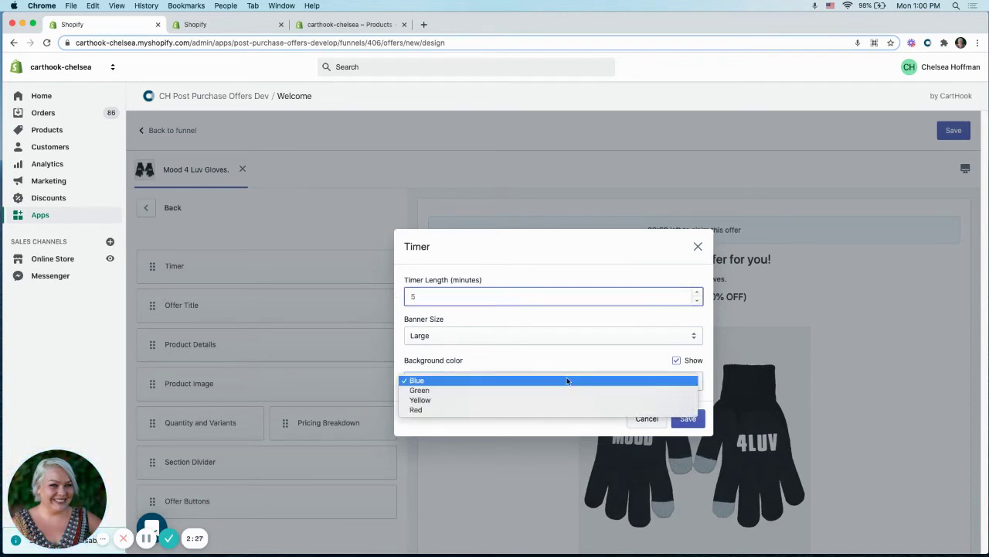
click(601, 364)
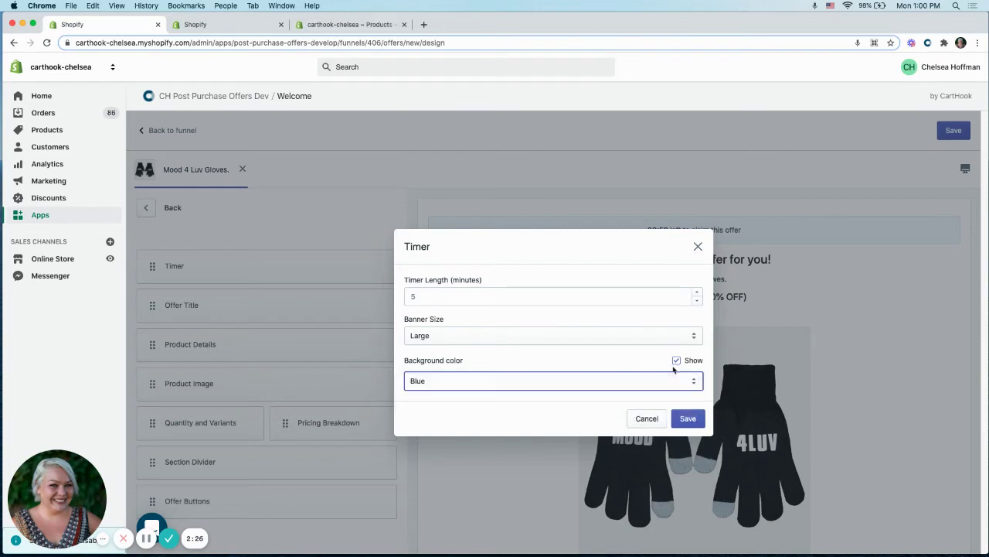
click(688, 418)
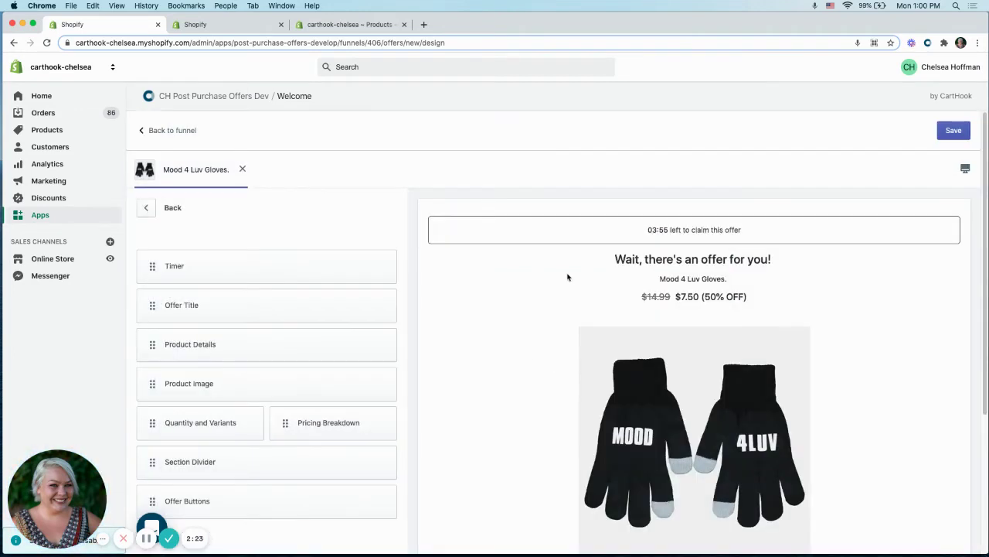
Dismiss the About Preview note.
scroll(533, 283, down, 3)
scroll(525, 286, down, 3)
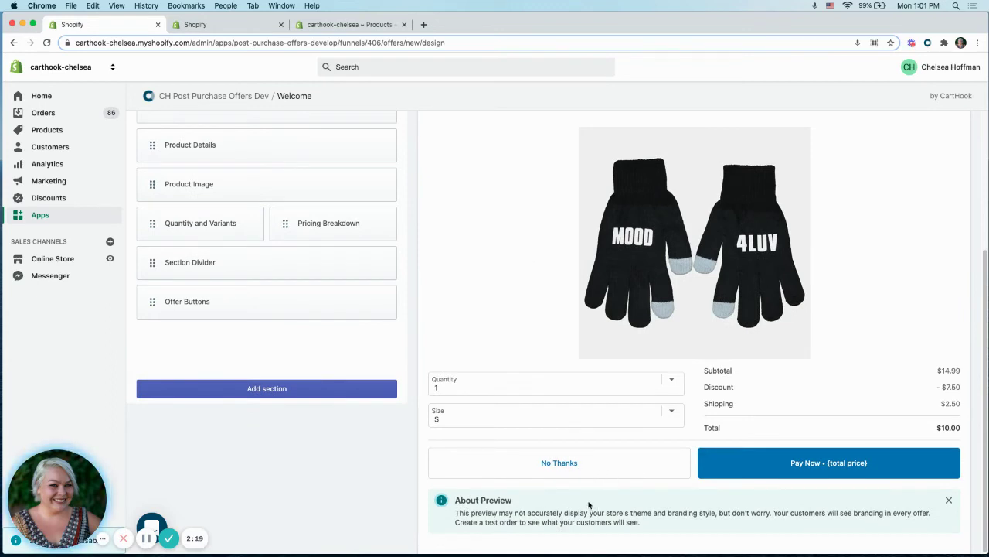
click(950, 499)
scroll(638, 415, up, 2)
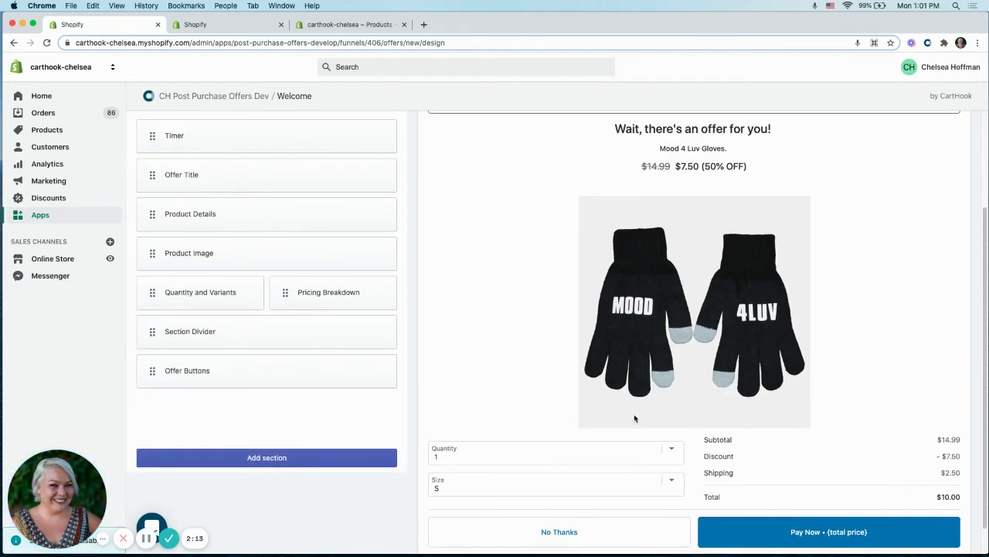
scroll(635, 415, up, 3)
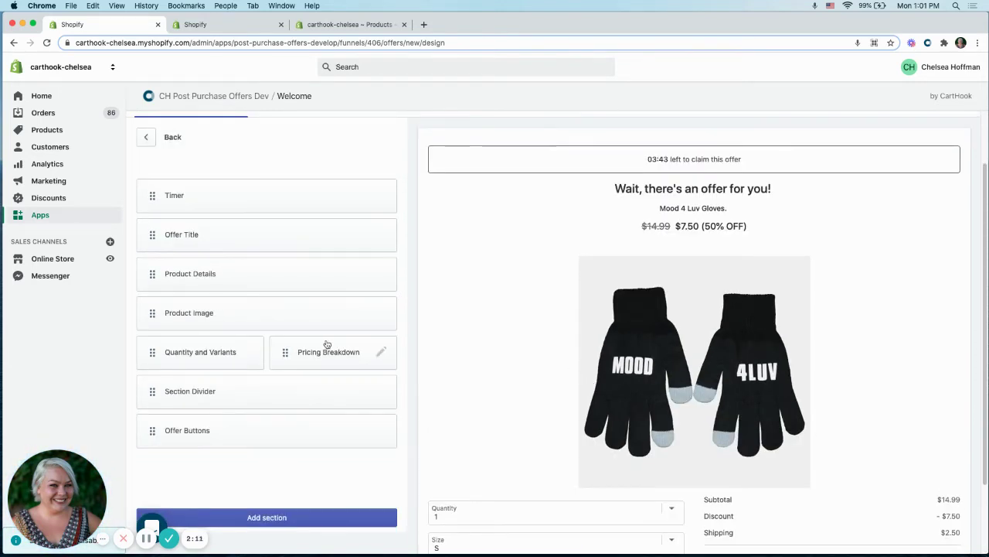
mouse_move(267, 214)
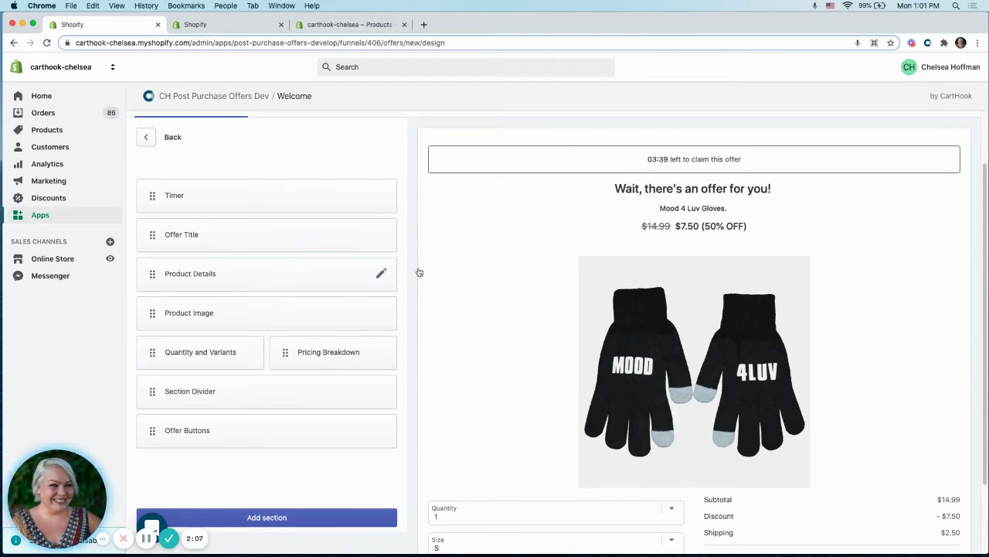
Show the pasted song lyrics as the gloves' description in Medium, non-bold font.
click(381, 273)
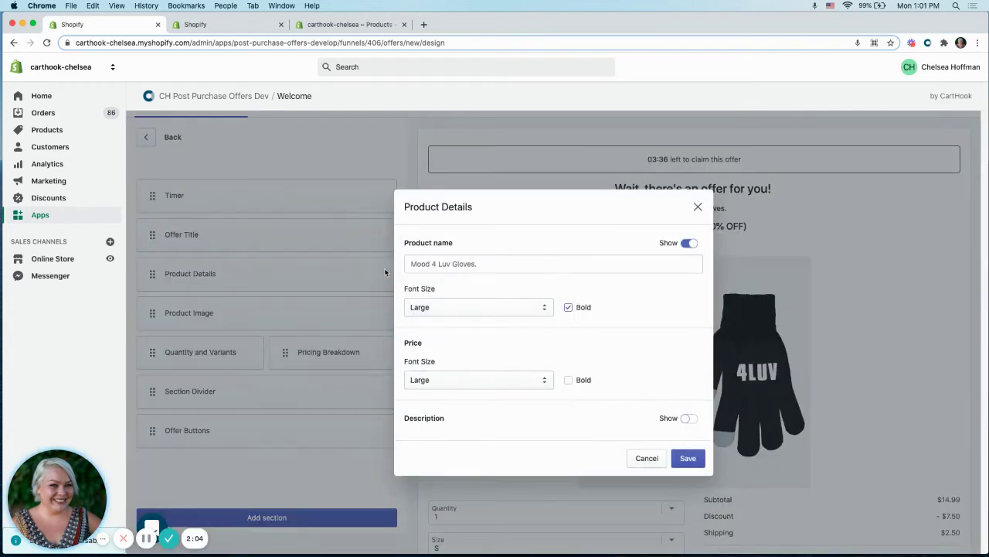
click(687, 419)
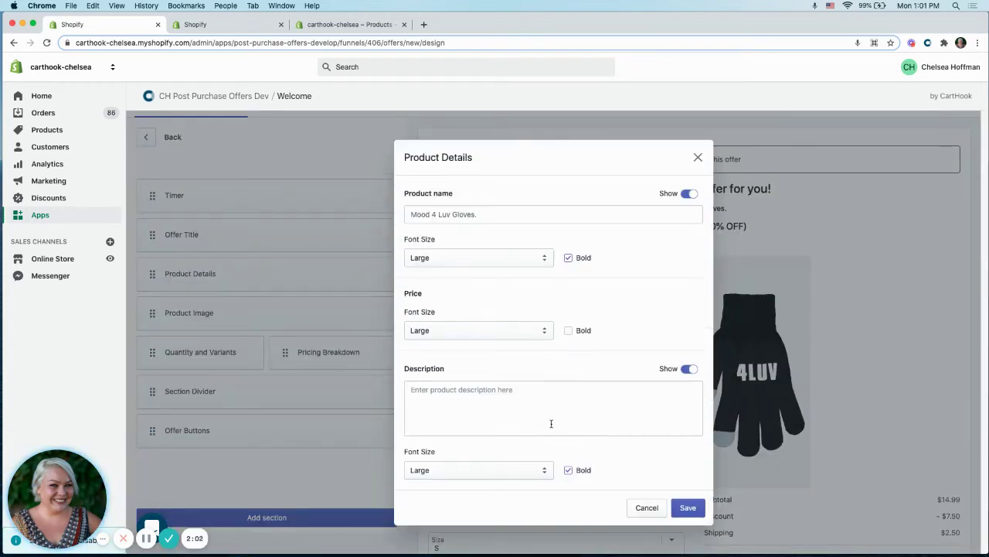
click(492, 434)
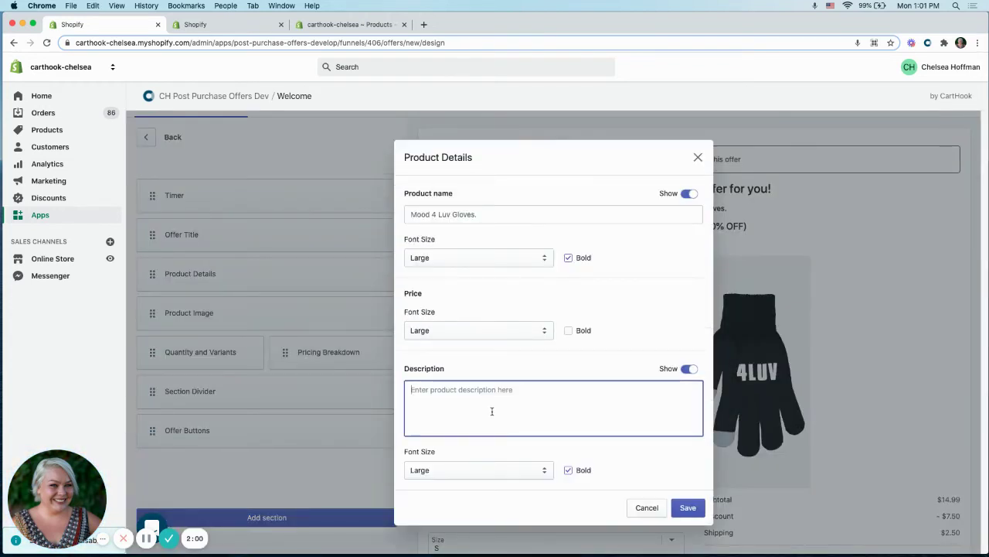
key(ctrl+v)
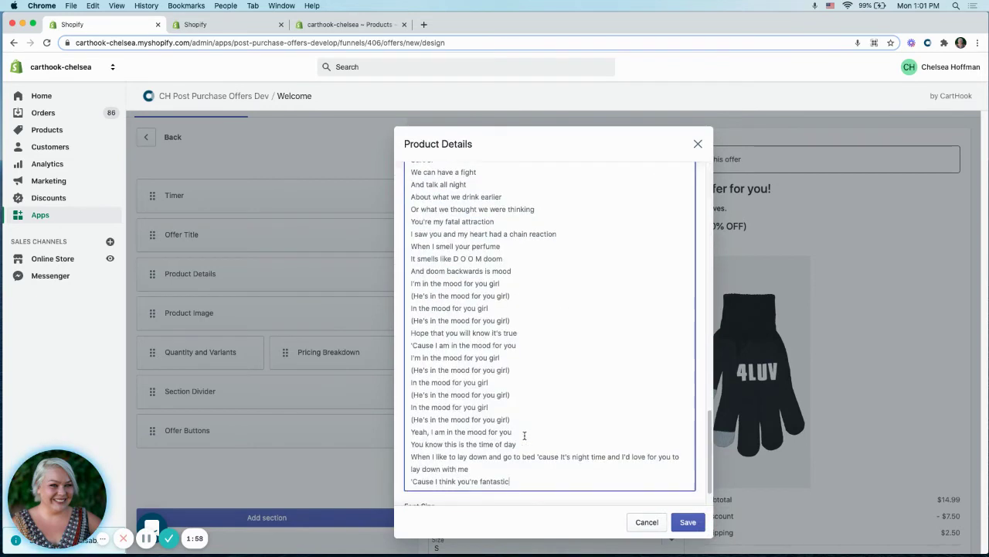
scroll(524, 435, down, 2)
click(511, 485)
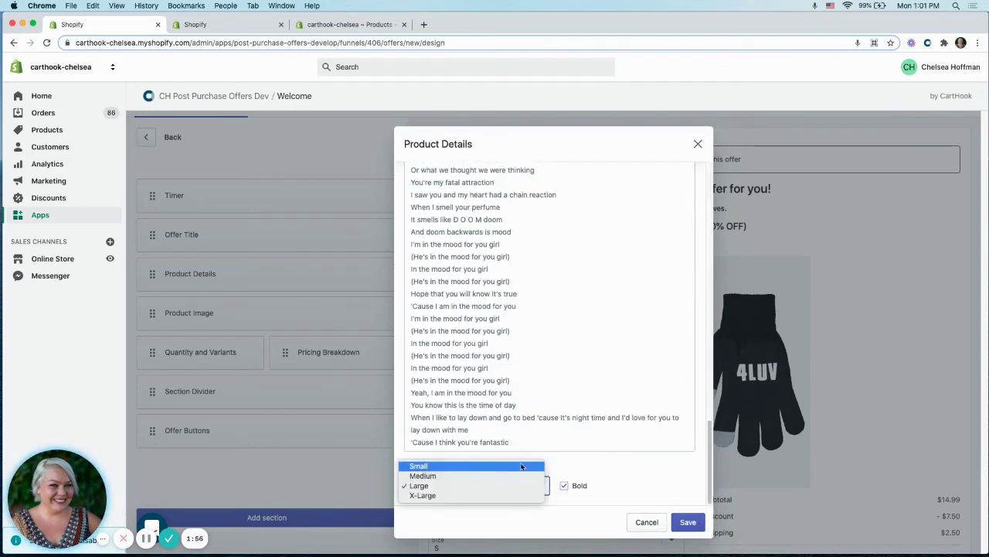
click(521, 476)
click(568, 485)
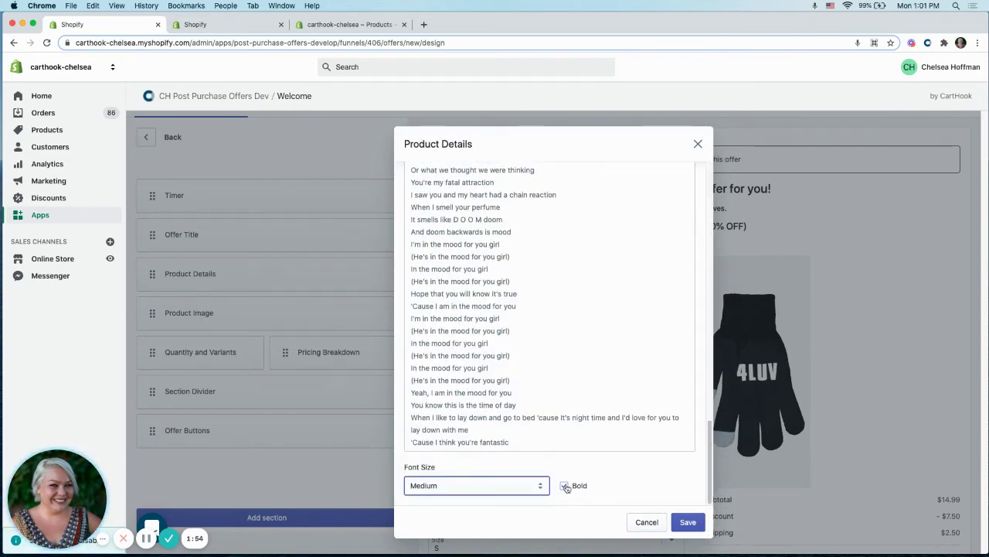
click(687, 521)
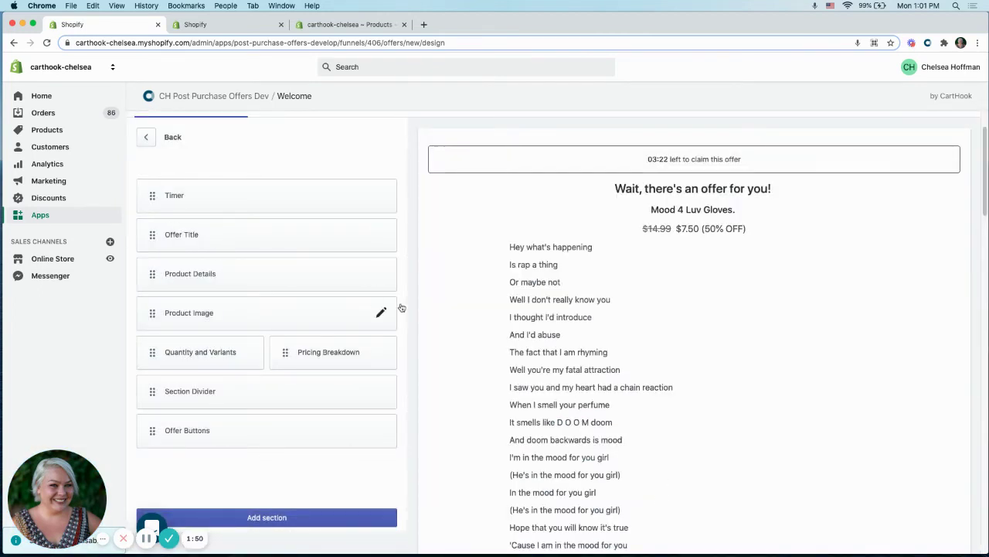
Move the Product Details section below Quantity and Variants.
drag(208, 278, 217, 402)
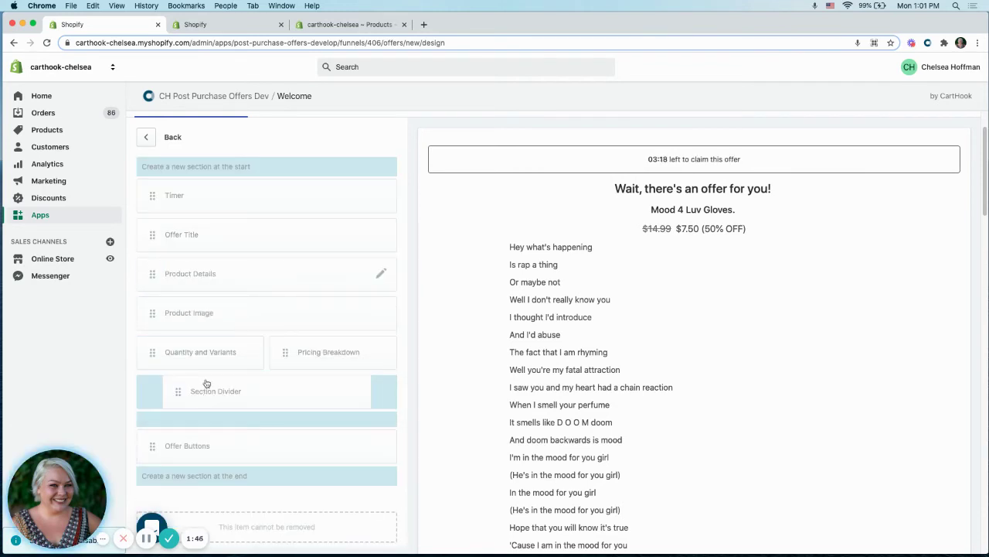
drag(217, 402, 207, 385)
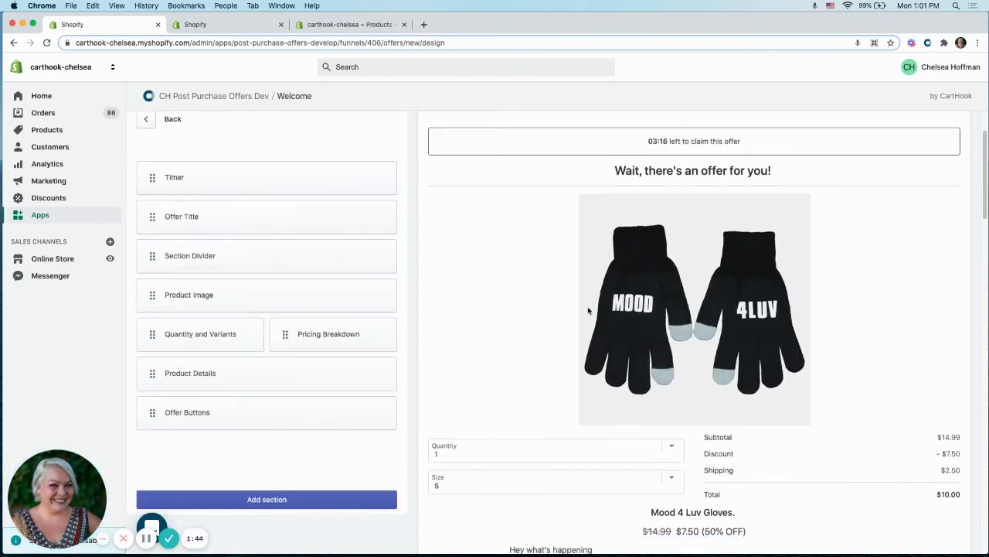
scroll(585, 332, down, 3)
scroll(590, 364, down, 3)
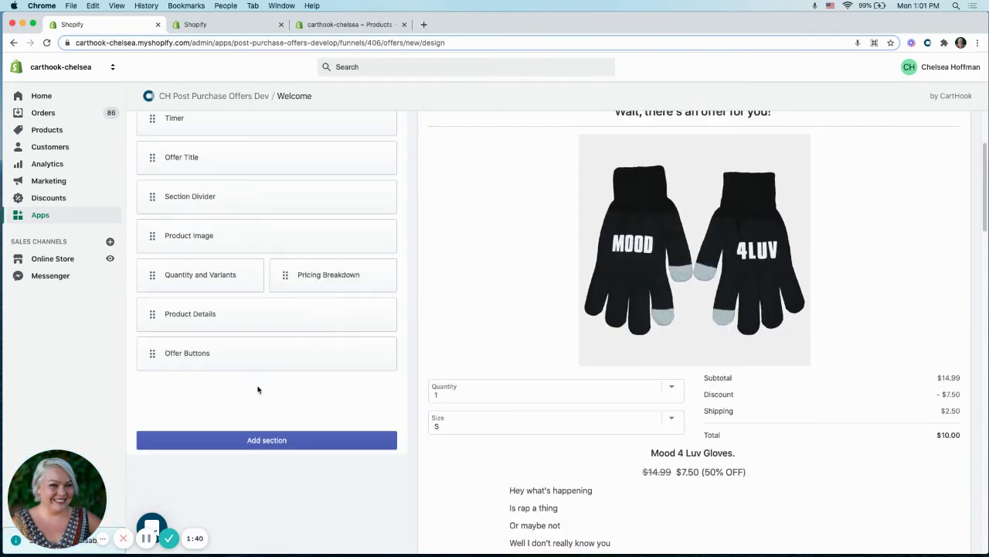
Browse the list of addable sections and close it without adding any.
click(287, 441)
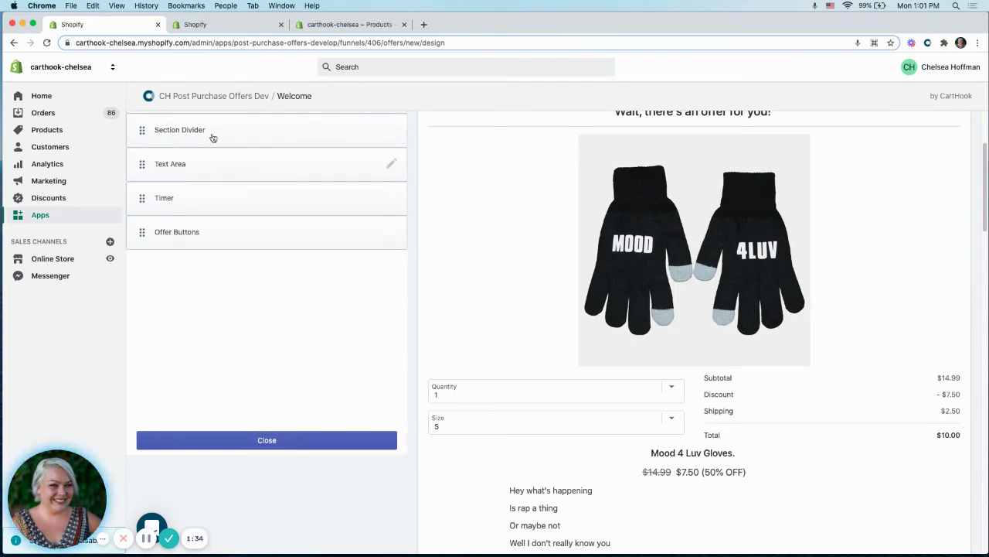
click(264, 443)
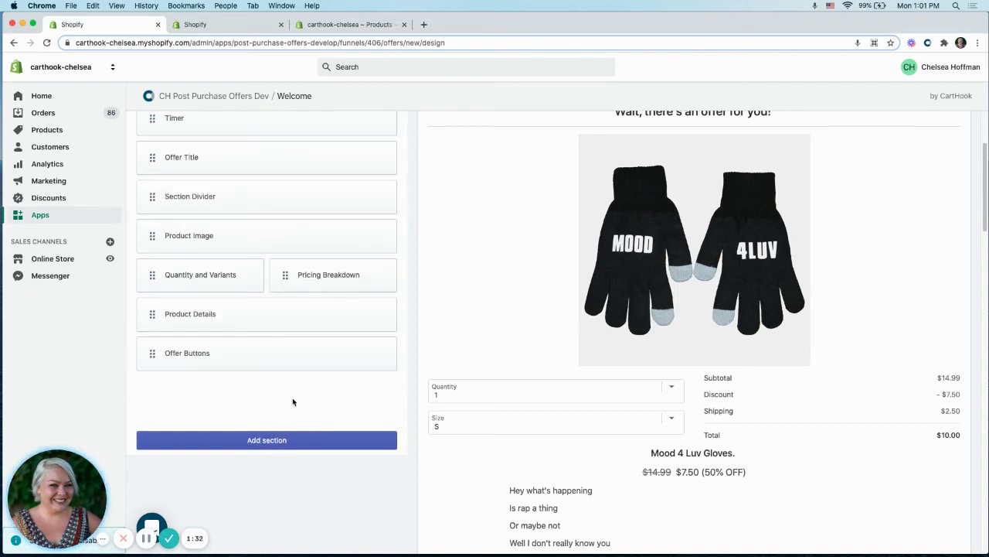
scroll(290, 403, up, 1)
scroll(287, 405, up, 3)
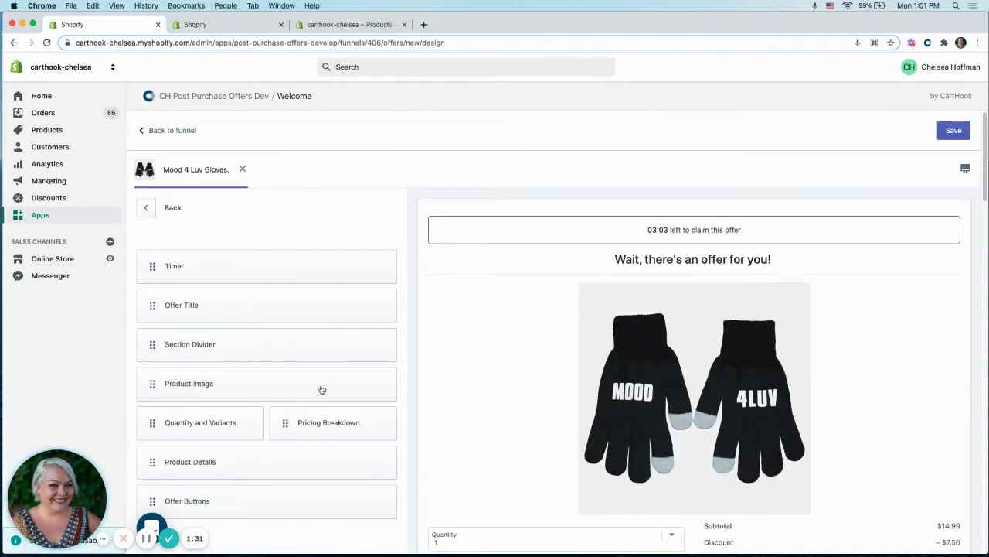
click(379, 382)
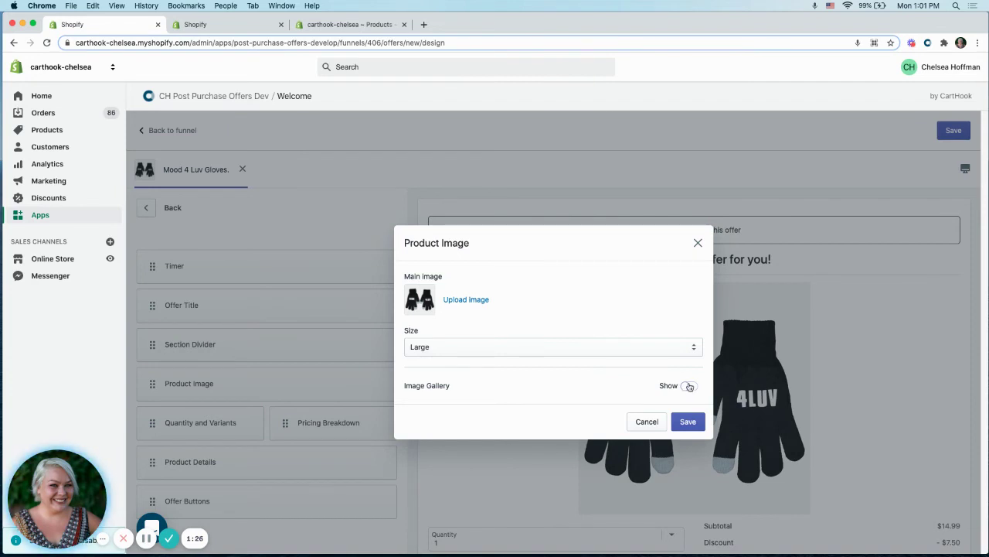
click(690, 385)
click(690, 353)
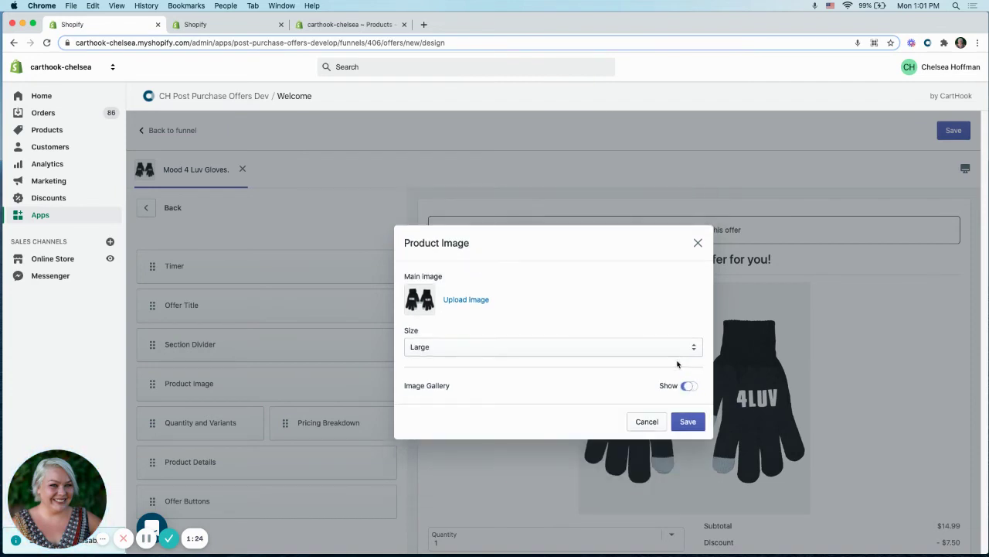
click(647, 421)
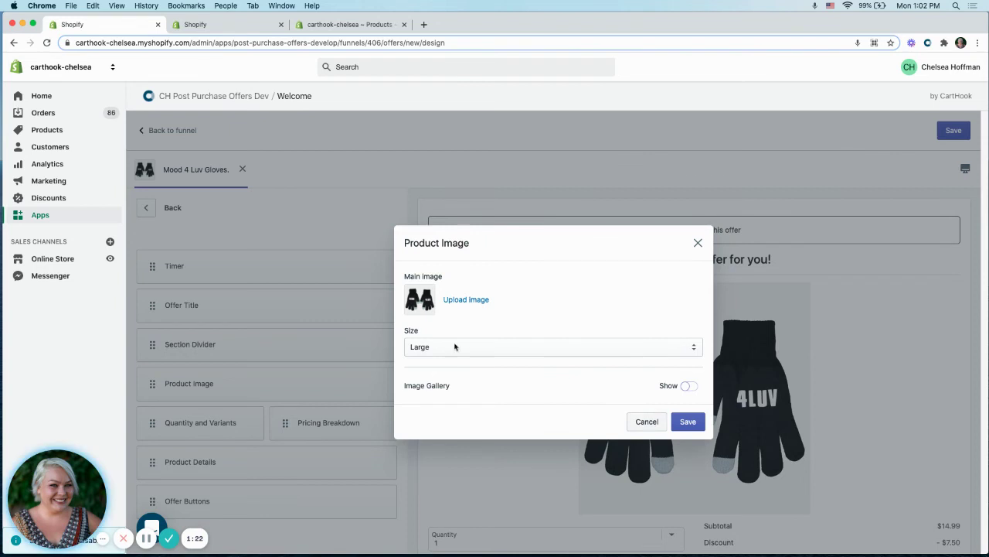
scroll(366, 304, down, 1)
scroll(366, 304, down, 5)
scroll(429, 335, down, 1)
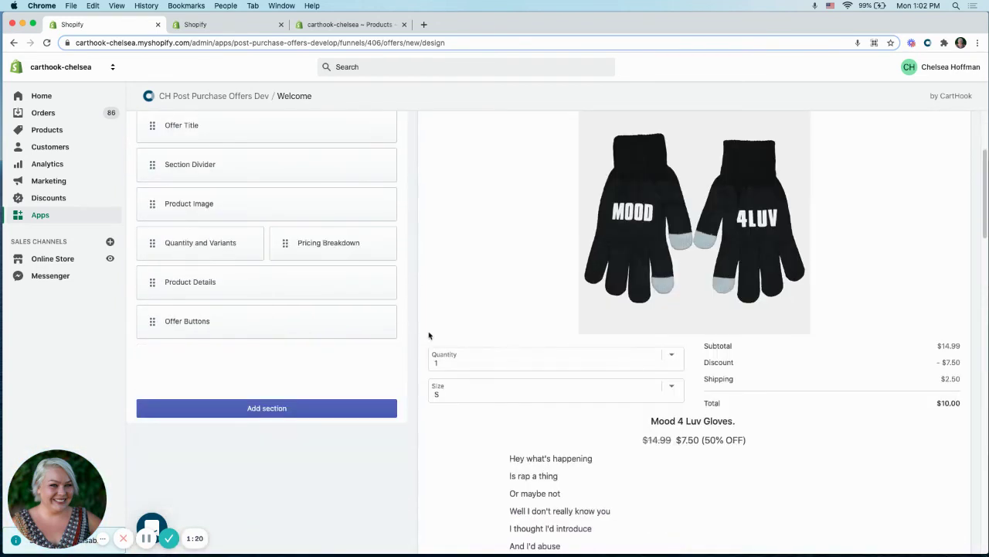
scroll(379, 360, up, 2)
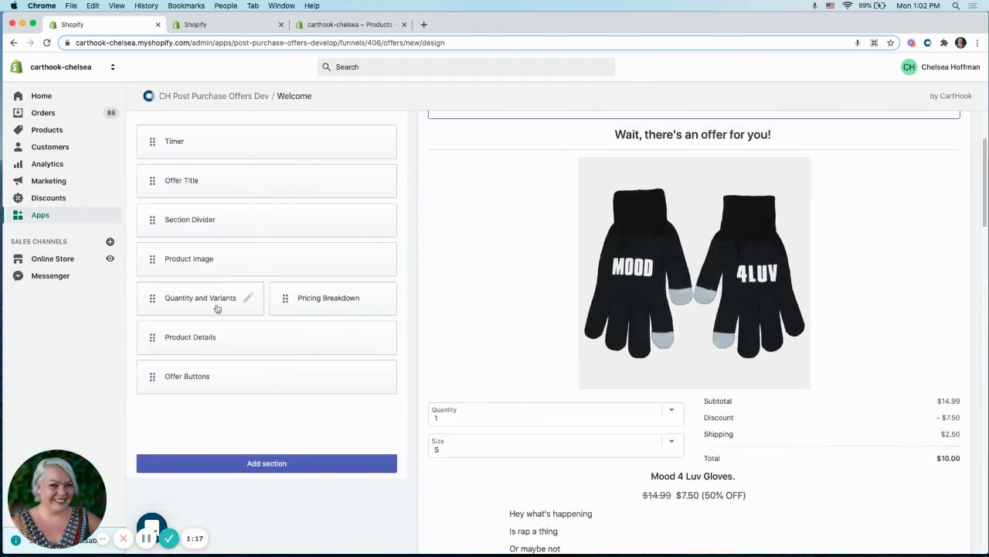
Reorder Quantity and Variants and Pricing Breakdown, placing Offer Buttons last.
drag(218, 308, 228, 377)
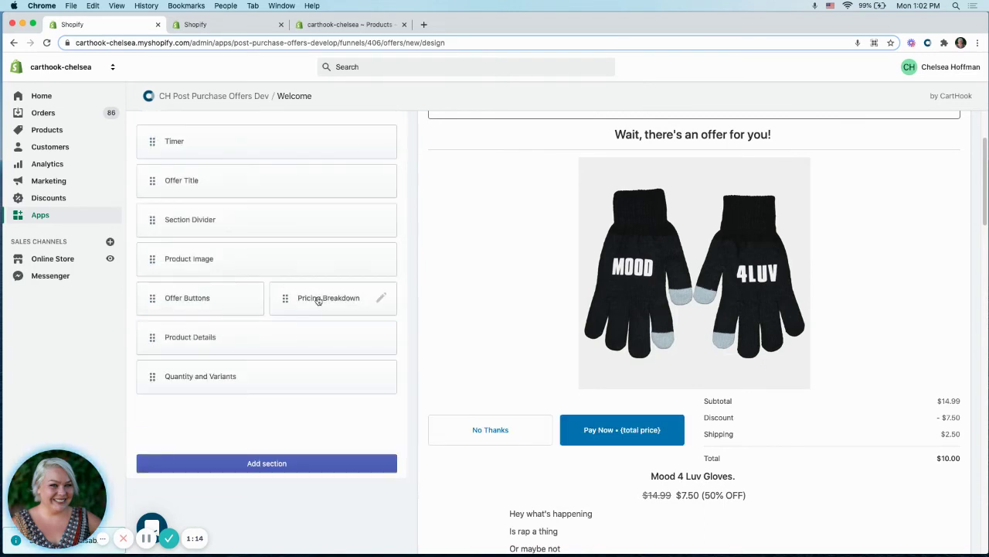
drag(317, 300, 355, 377)
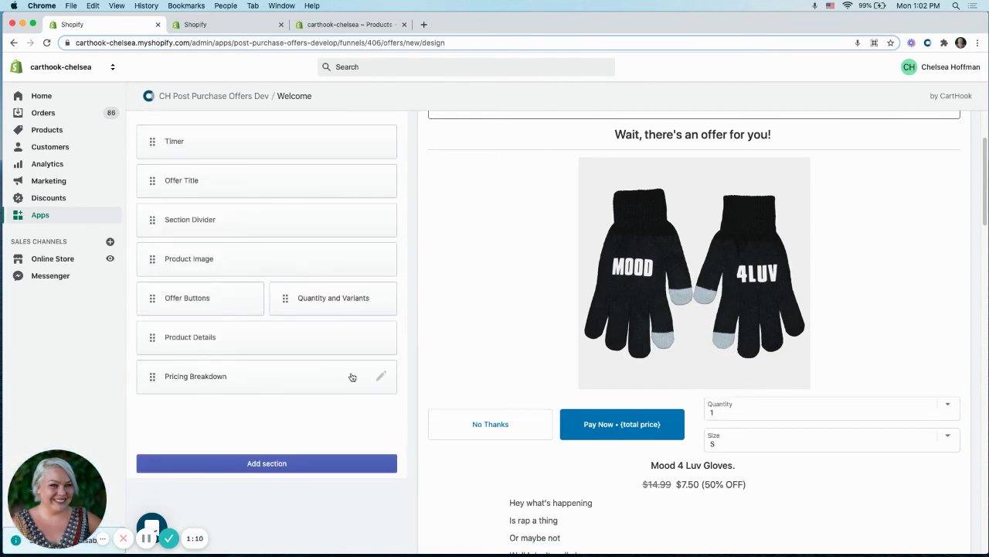
scroll(686, 361, down, 2)
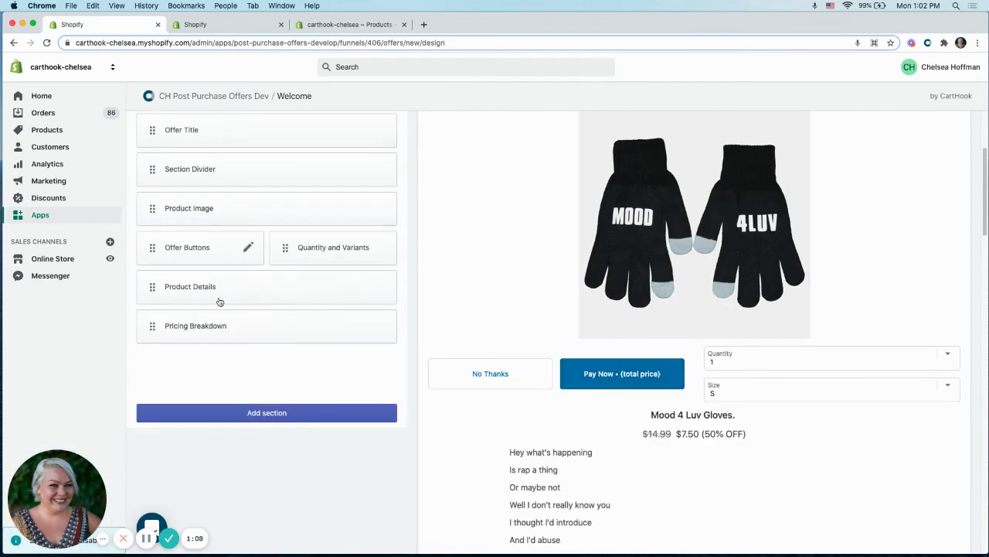
drag(204, 253, 248, 347)
Scroll through the offer preview to check the new section order.
scroll(610, 366, down, 3)
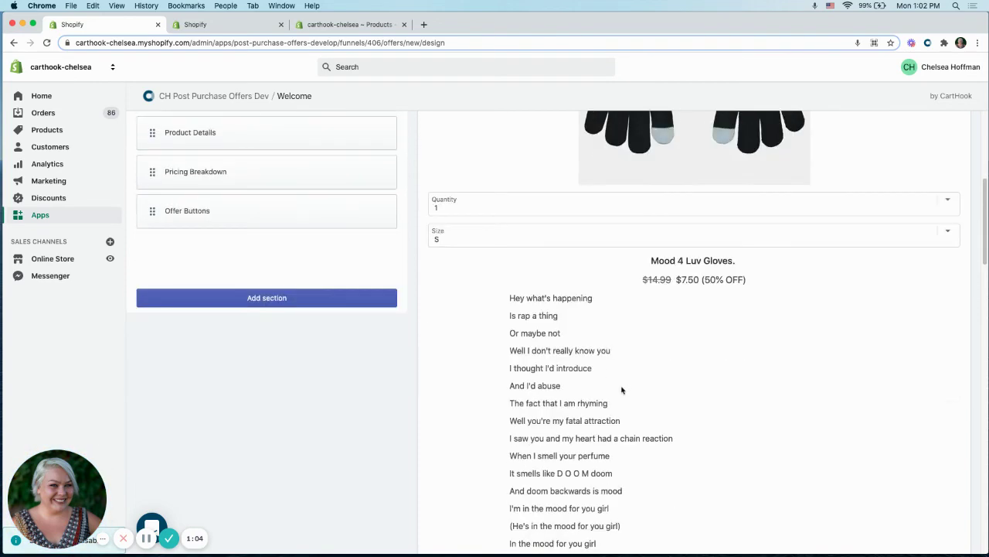
scroll(615, 371, down, 3)
scroll(617, 386, down, 4)
scroll(607, 399, down, 4)
scroll(607, 398, down, 5)
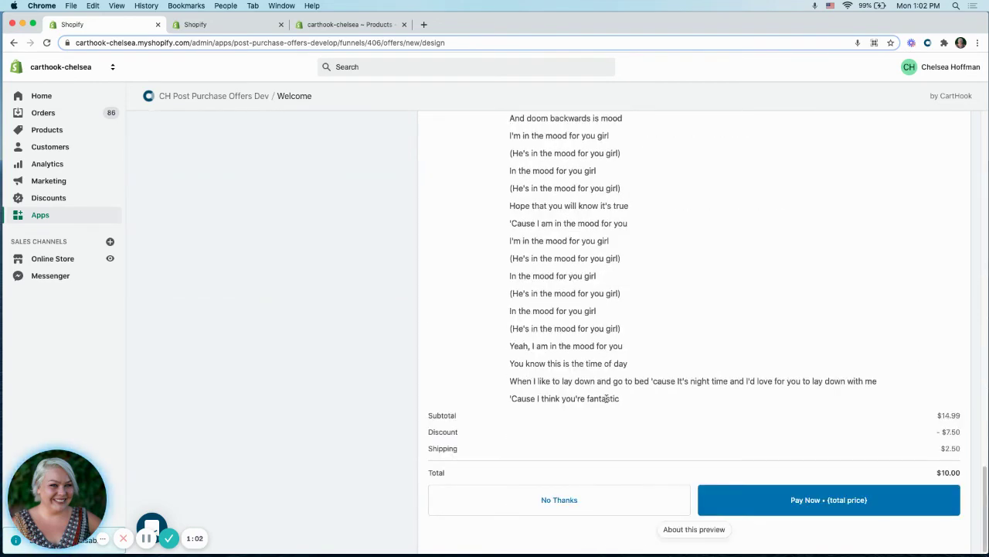
scroll(607, 399, up, 5)
scroll(606, 397, up, 5)
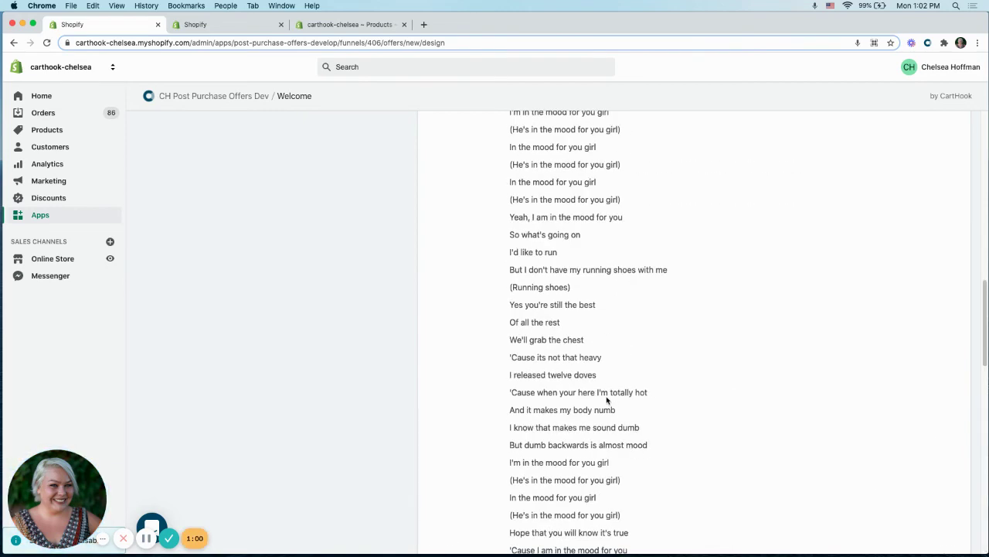
scroll(607, 395, up, 5)
scroll(606, 394, up, 10)
scroll(605, 393, up, 5)
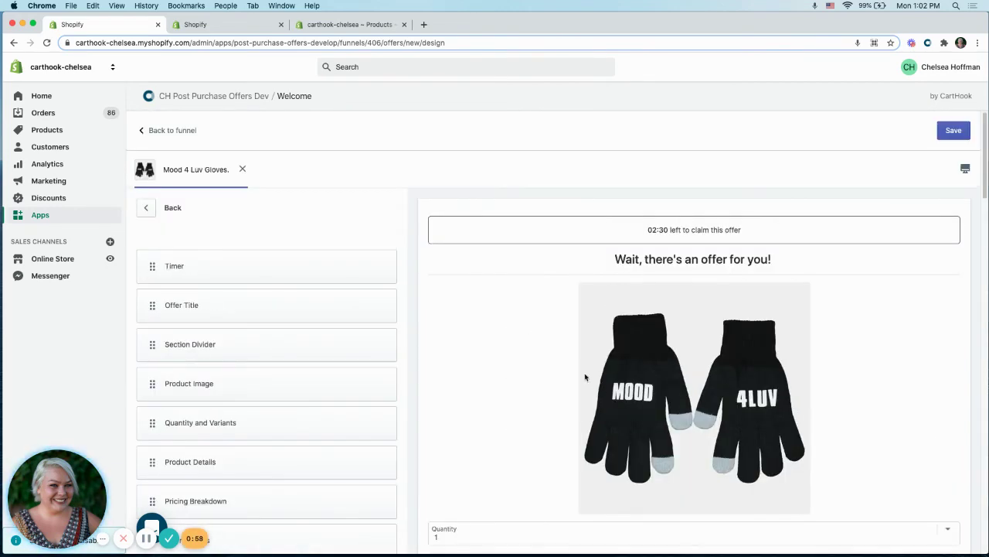
Save the gloves offer layout and activate the 'Half off gloves with black shirt purchase' funnel.
click(947, 130)
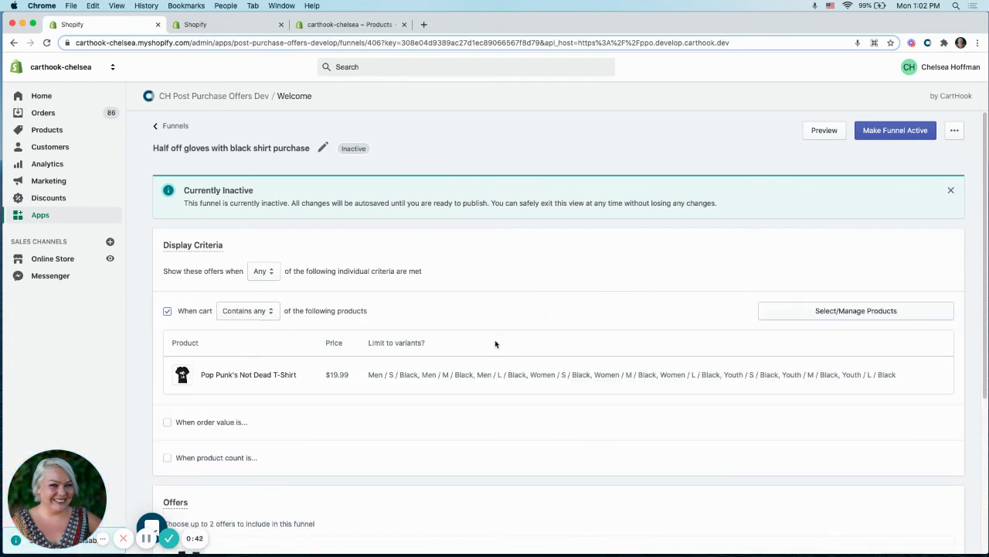
scroll(502, 346, down, 1)
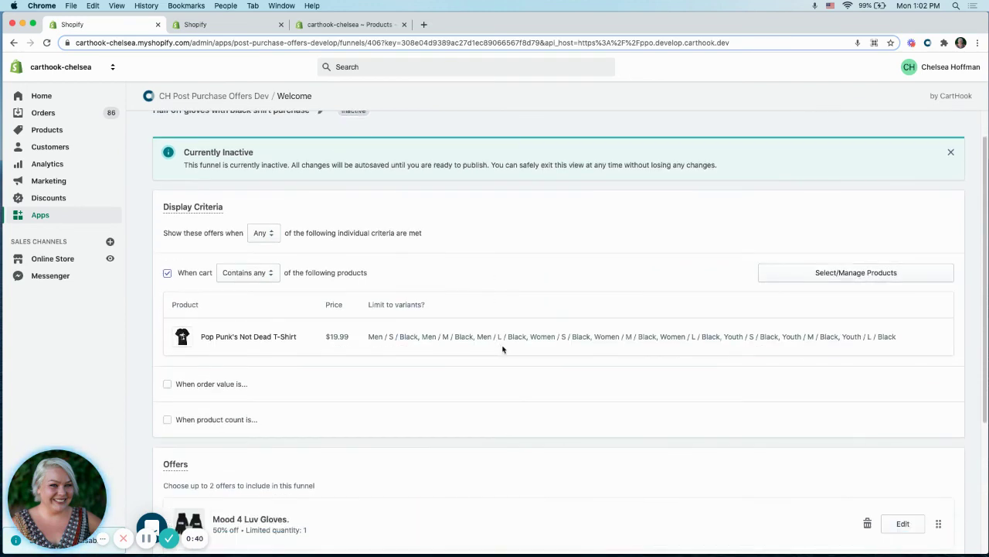
scroll(504, 349, up, 1)
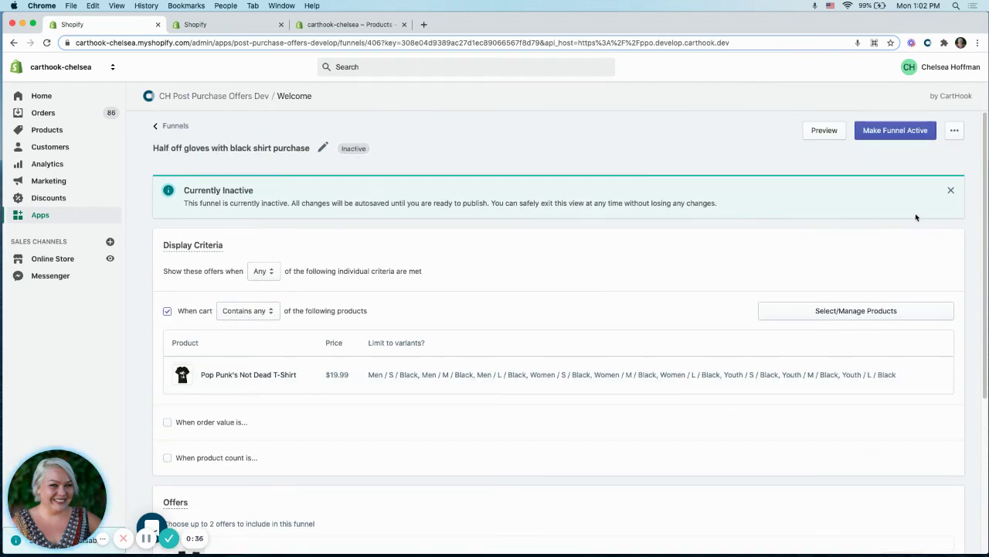
click(889, 132)
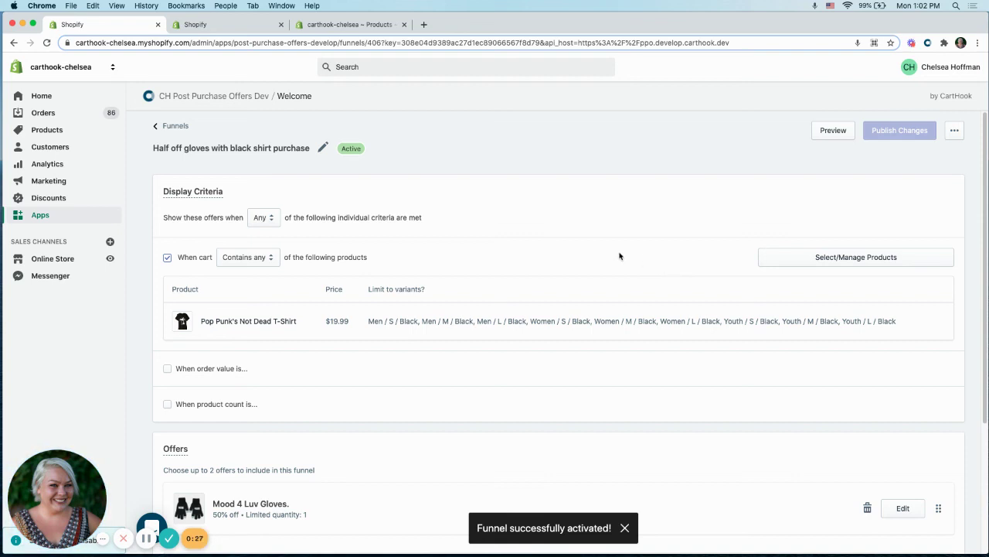
Open the Analytics tab and scroll through the revenue, sales and funnel conversion charts.
click(253, 25)
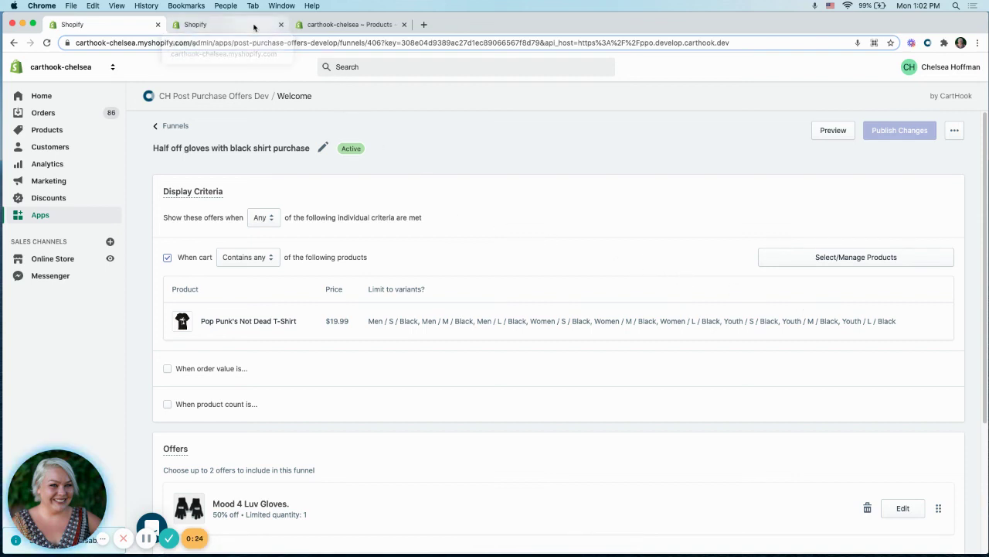
scroll(553, 294, down, 1)
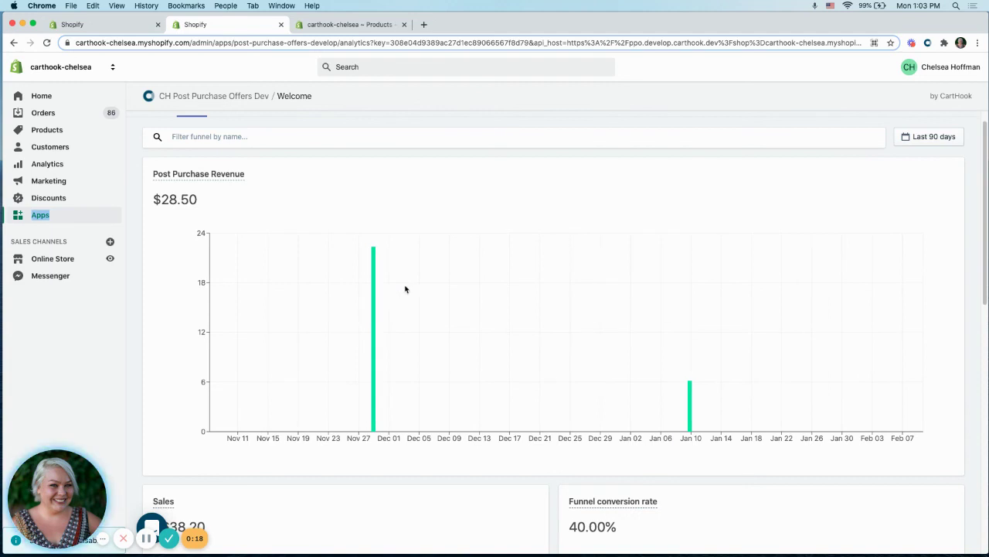
scroll(402, 298, down, 1)
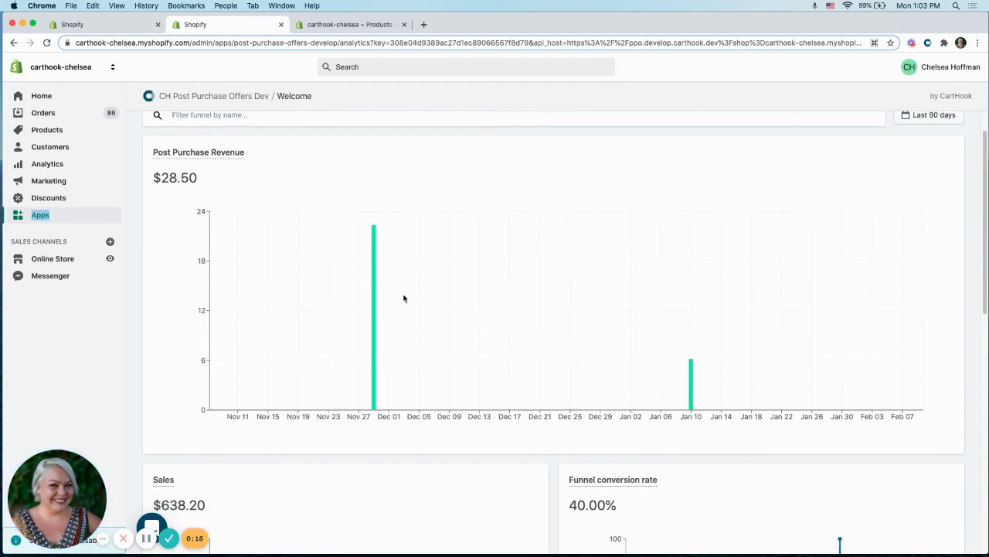
scroll(403, 305, down, 2)
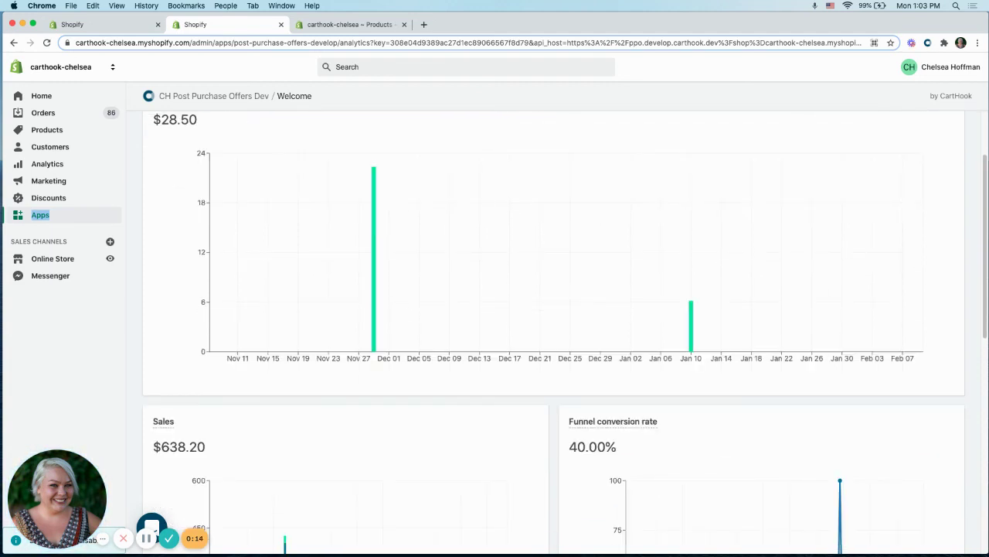